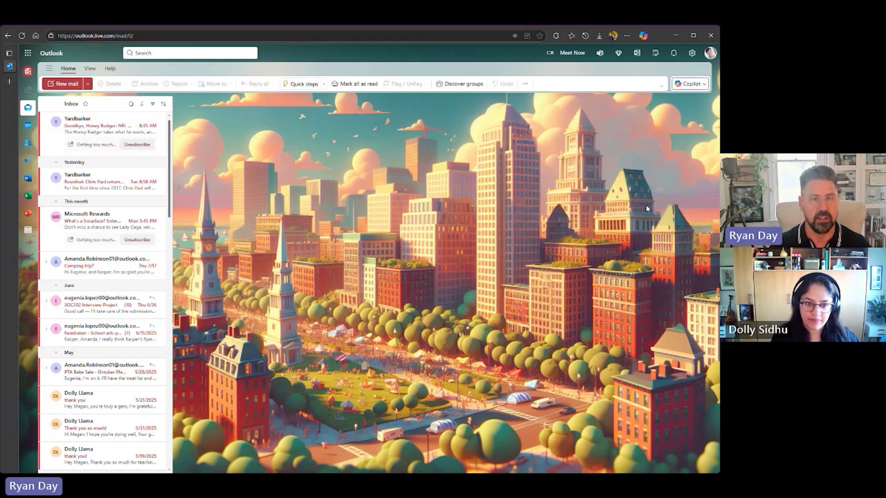
Choose Draft from the Home ribbon's Copilot dropdown to open a new message with Copilot's prompt.
{"action": "left_click", "coordinate": [694, 88]}
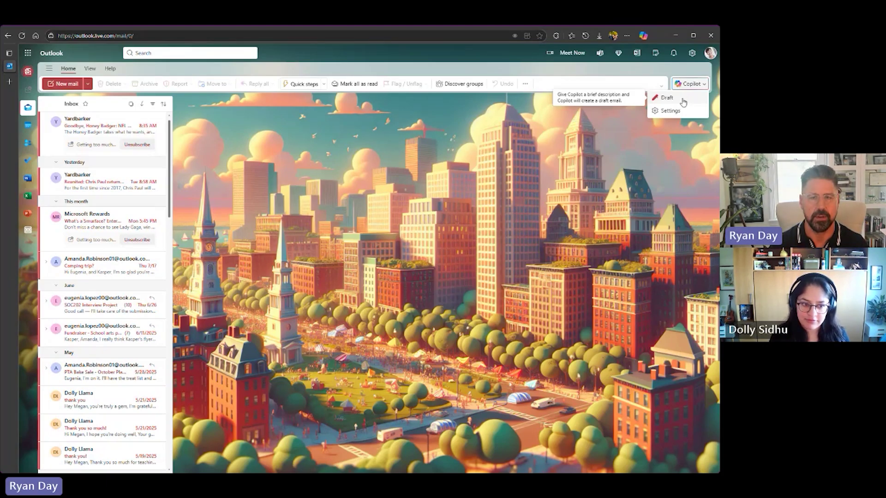
{"action": "left_click", "coordinate": [684, 102]}
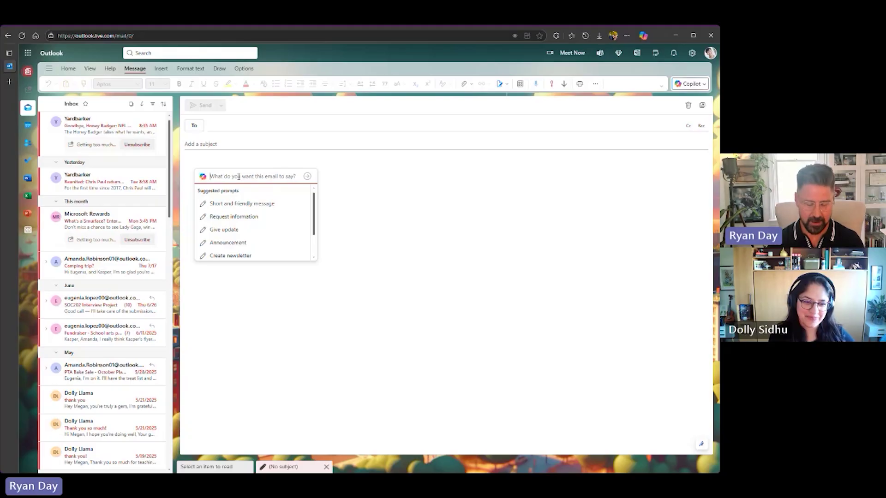
Prompt Copilot to invite a friend and her son to the park and splash pad next Thursday.
{"action": "type", "text": "Int"}
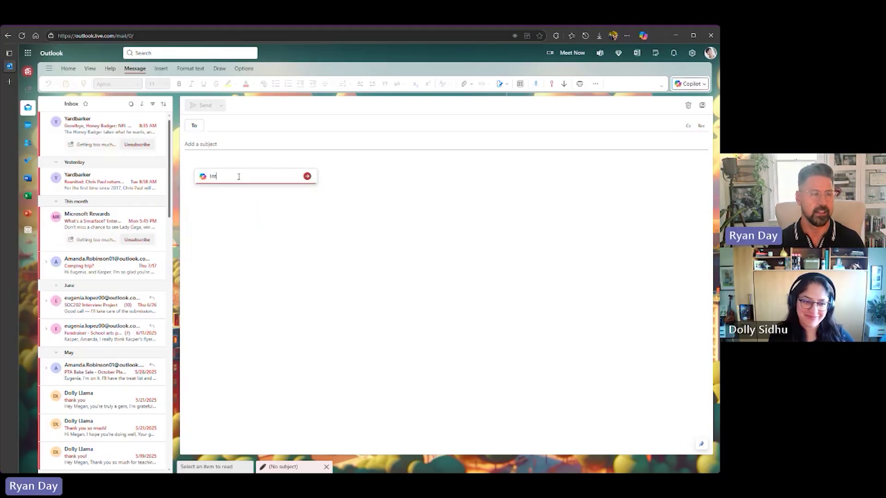
{"action": "type", "text": "ite Dolly and her s"}
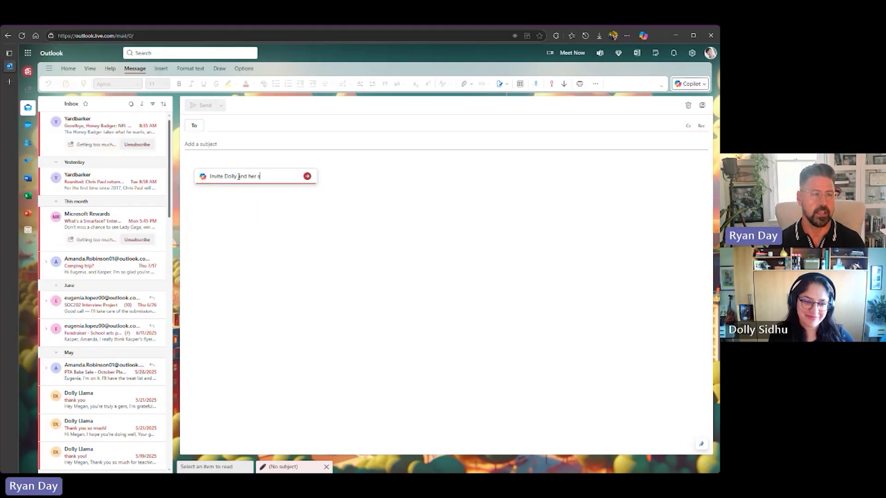
{"action": "type", "text": "on to the park"}
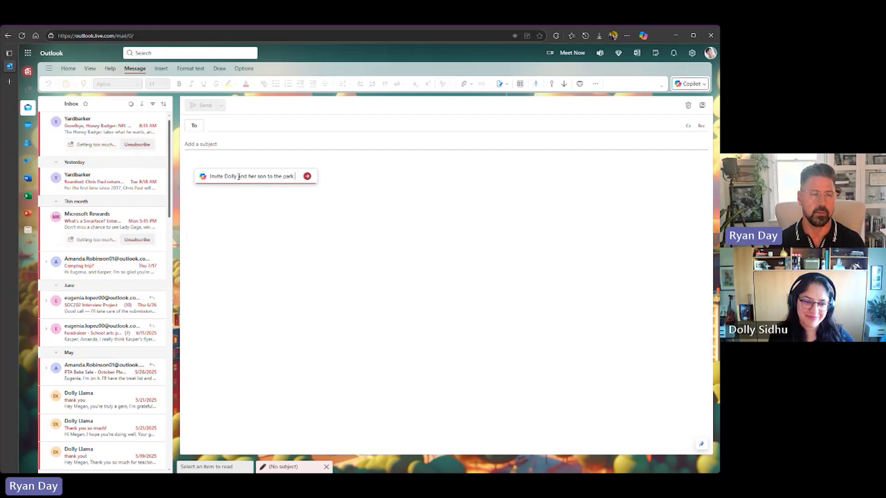
{"action": "type", "text": " with my boys. They"}
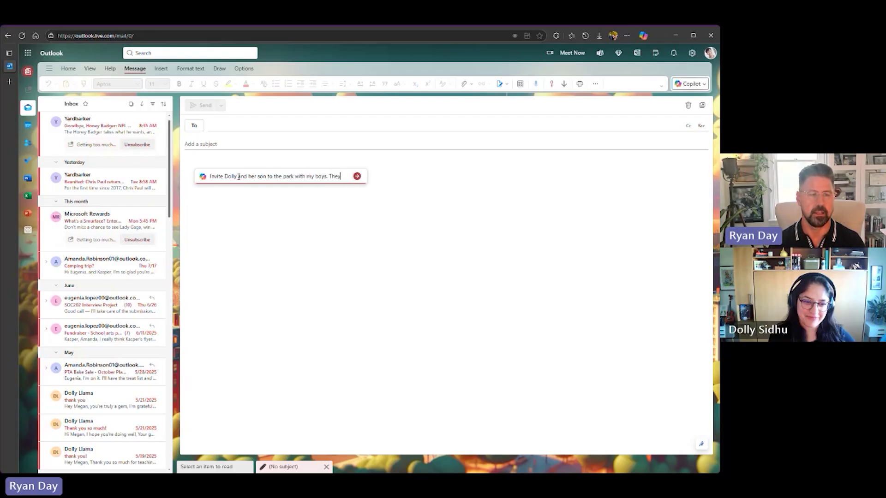
{"action": "type", "text": " loved playin"}
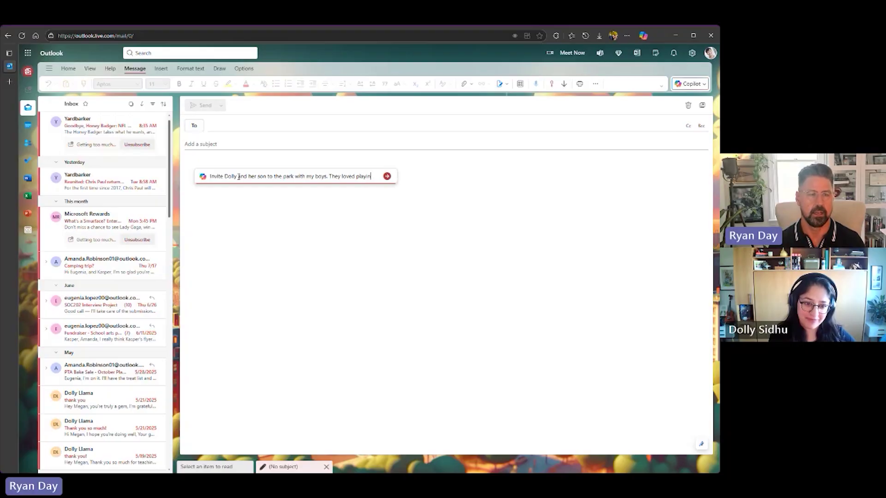
{"action": "type", "text": "g on teh splash "}
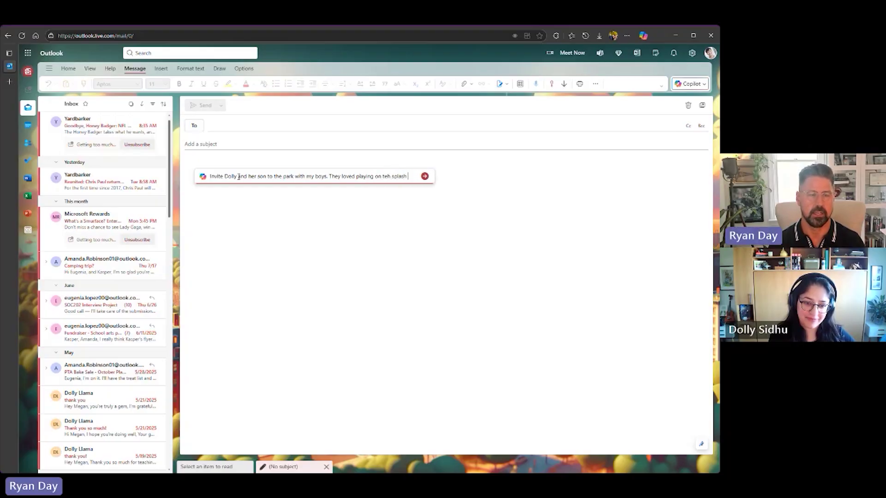
{"action": "type", "text": "pad and then we"}
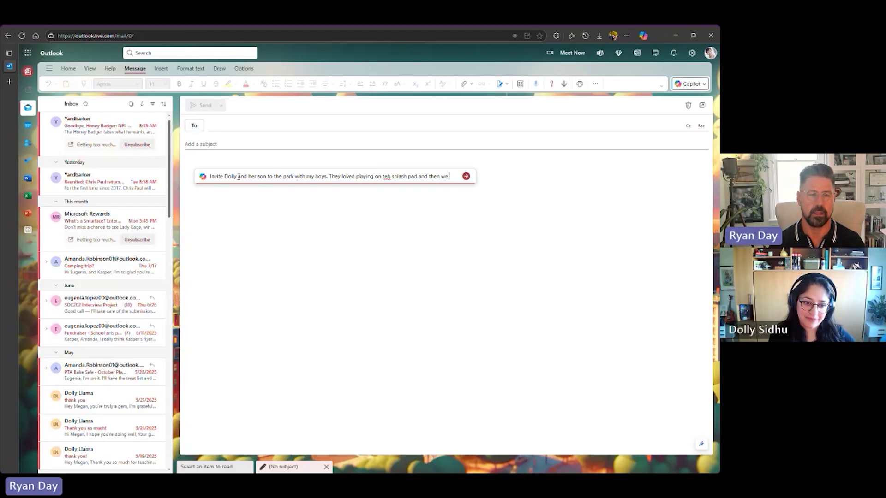
{"action": "type", "text": " can maybe go get s"}
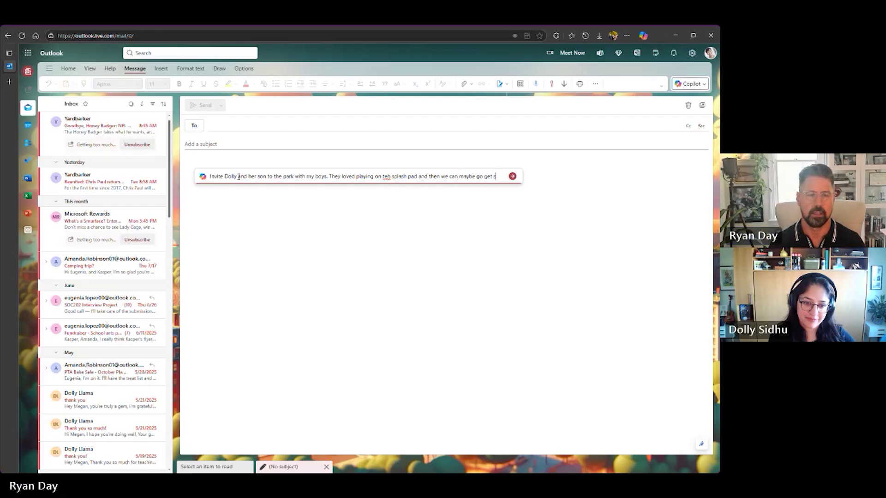
{"action": "type", "text": "ome ice cream "}
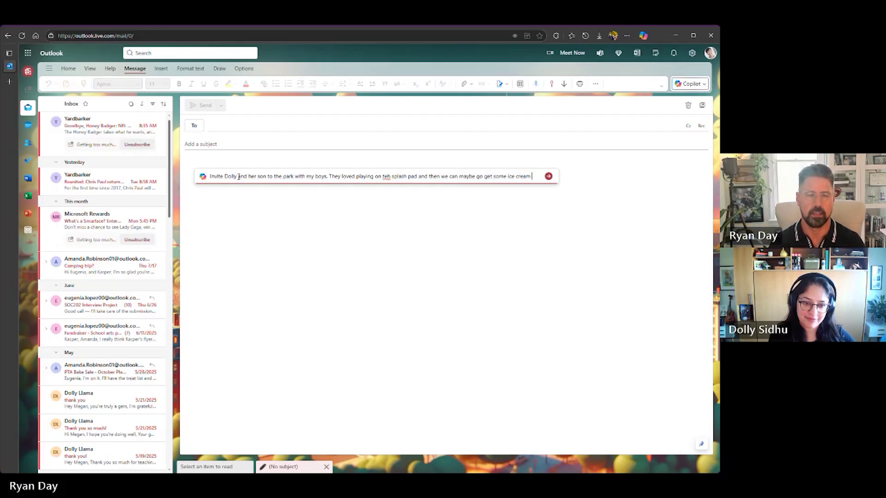
{"action": "type", "text": "later on in teh day"}
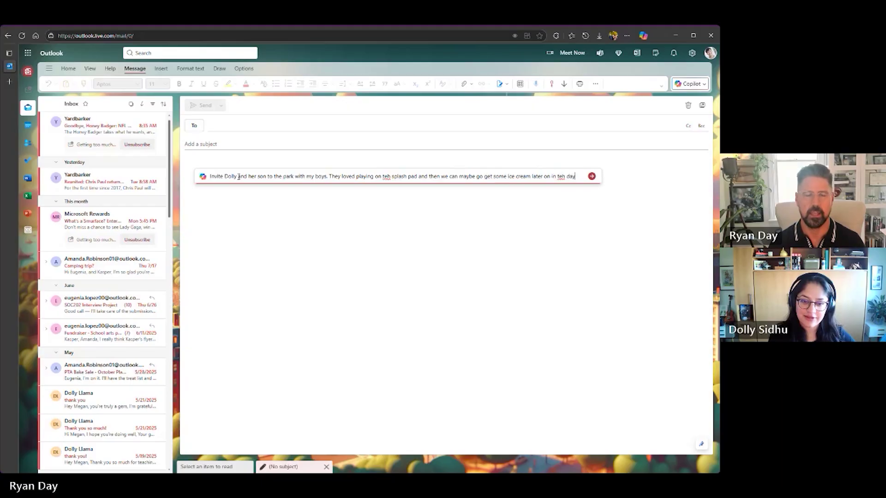
{"action": "key", "text": "BackSpace"}
{"action": "key", "text": "BackSpace"}
{"action": "key", "text": "BackSpace"}
{"action": "key", "text": "BackSpace"}
{"action": "key", "text": "BackSpace"}
{"action": "key", "text": "BackSpace"}
{"action": "key", "text": "BackSpace"}
{"action": "type", "text": "the "}
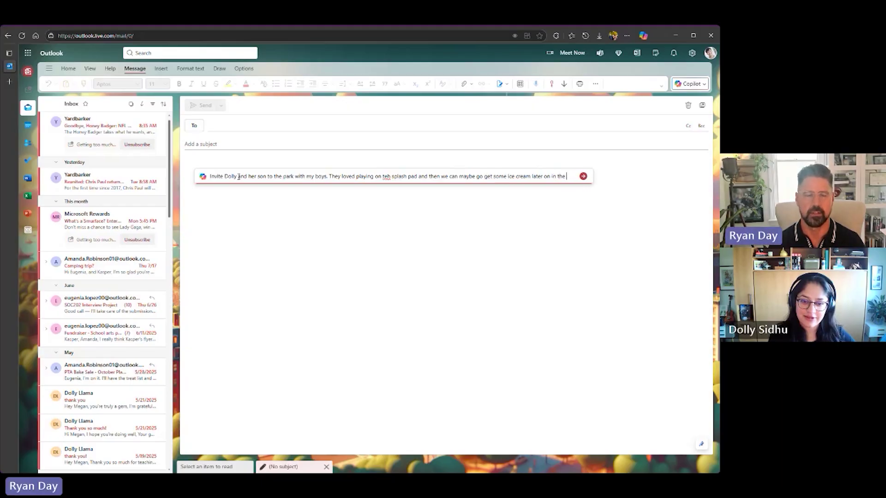
{"action": "type", "text": "day. Ask "}
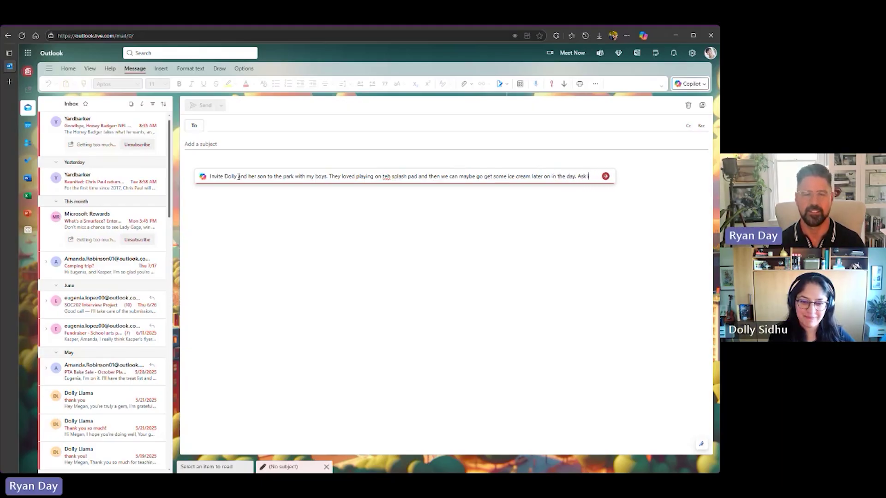
{"action": "type", "text": "if we can do this on Th"}
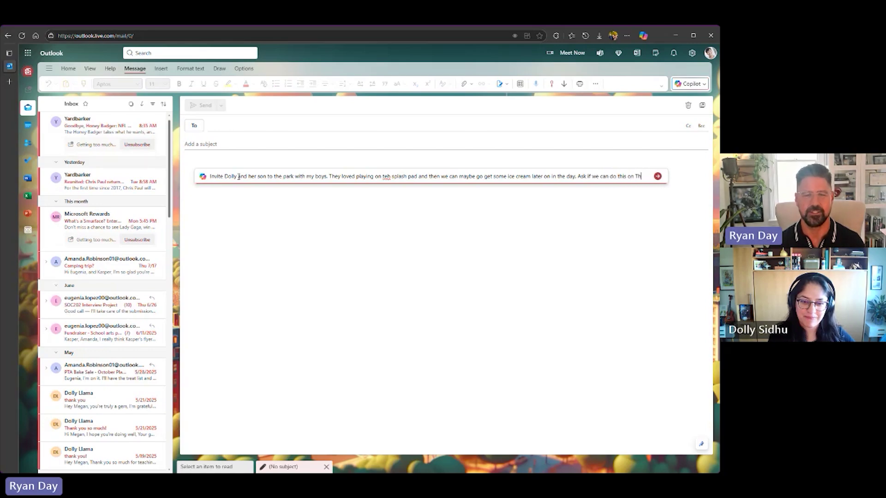
{"action": "type", "text": "ursday next week"}
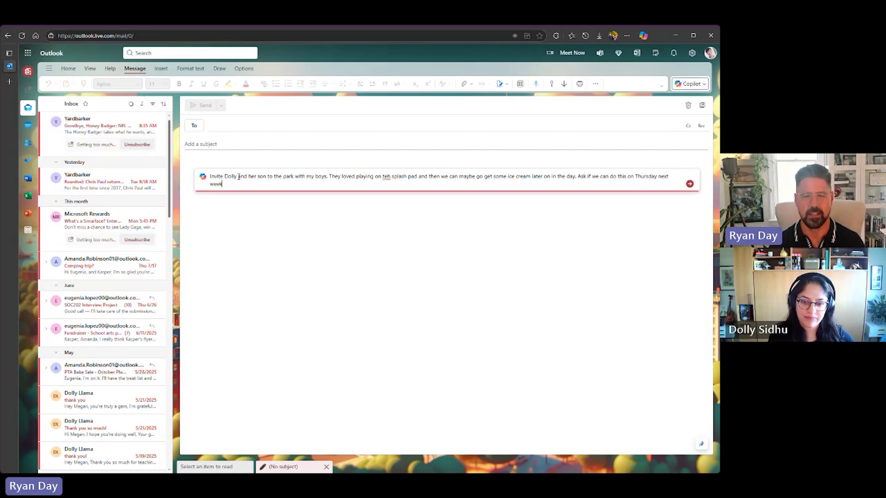
{"action": "type", "text": "?"}
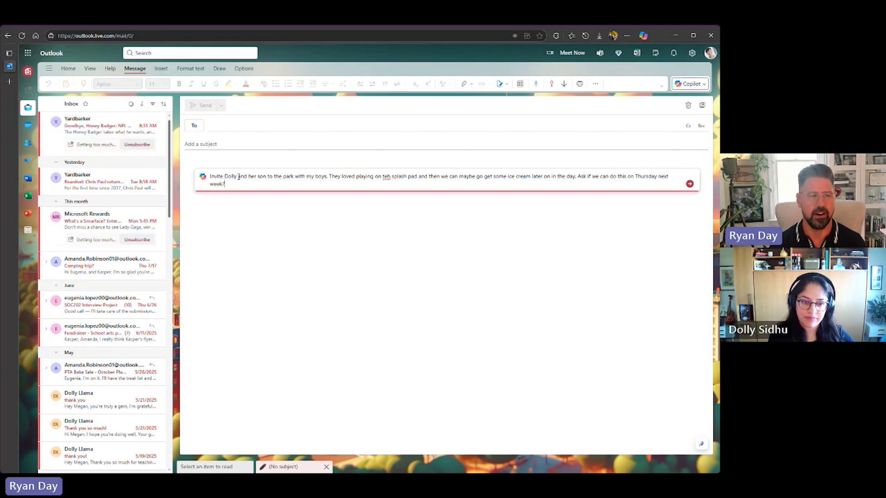
{"action": "left_click", "coordinate": [690, 185]}
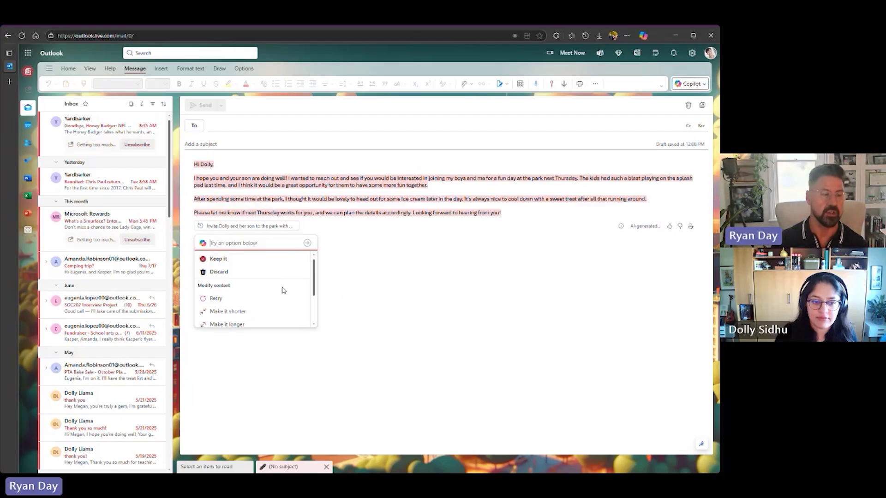
Rewrite the generated park invitation with Copilot's Change Tone set to Like a Poem.
{"action": "scroll", "coordinate": [279, 290], "scroll_direction": "down", "scroll_amount": 2}
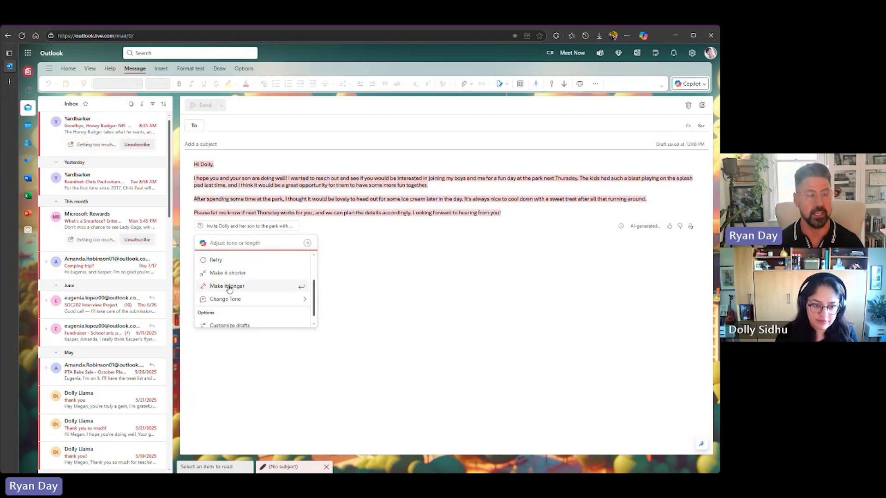
{"action": "mouse_move", "coordinate": [234, 301]}
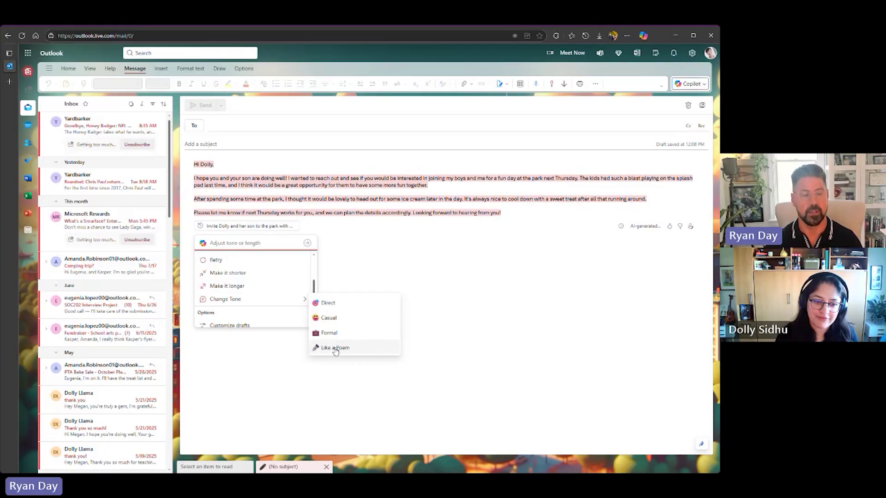
{"action": "left_click", "coordinate": [335, 349]}
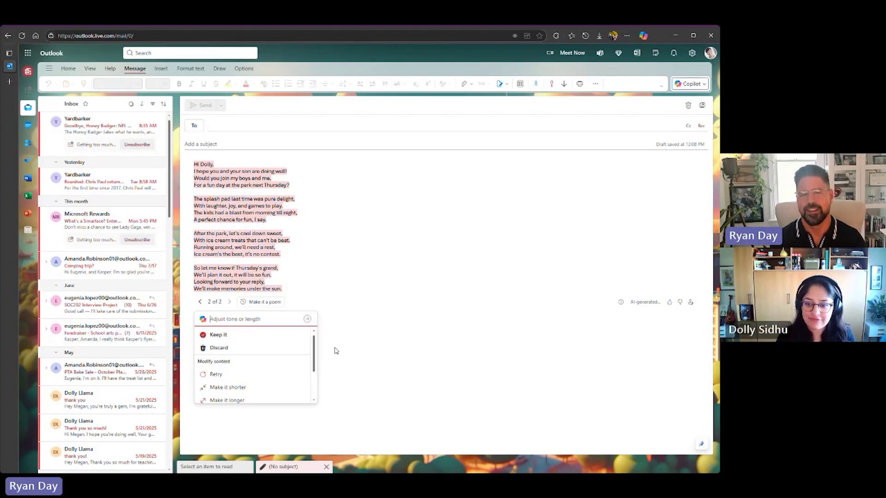
Keep the rhyming poem as the email body, then discard the poem email.
{"action": "left_click", "coordinate": [218, 339]}
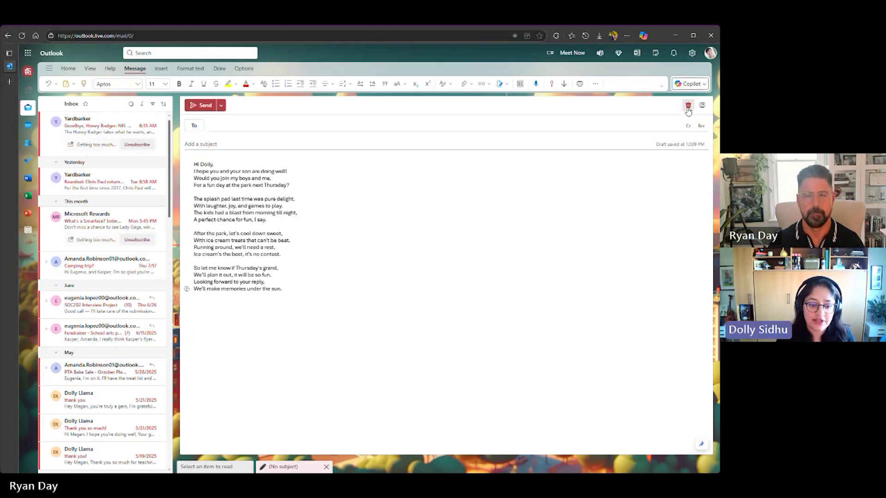
{"action": "left_click", "coordinate": [688, 106]}
Confirm discarding the poem email and open a blank new message with Copilot's drafting prompt.
{"action": "left_click", "coordinate": [417, 279]}
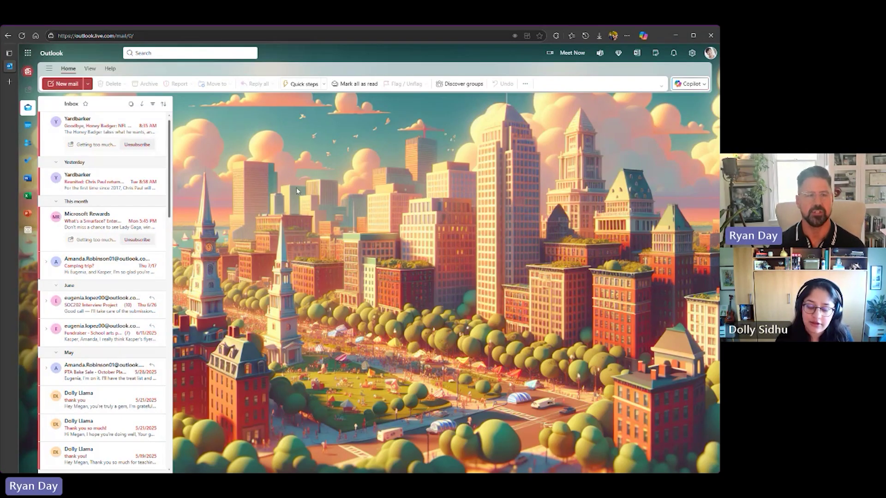
{"action": "left_click", "coordinate": [698, 88]}
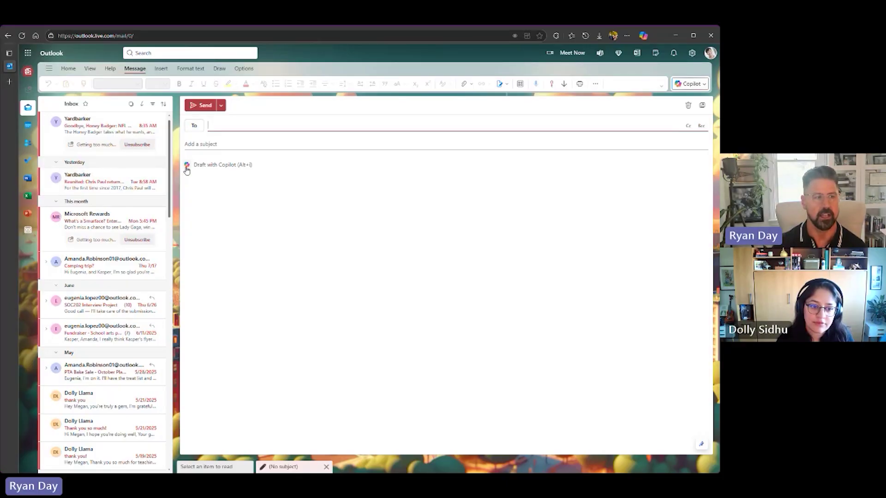
{"action": "left_click", "coordinate": [187, 167]}
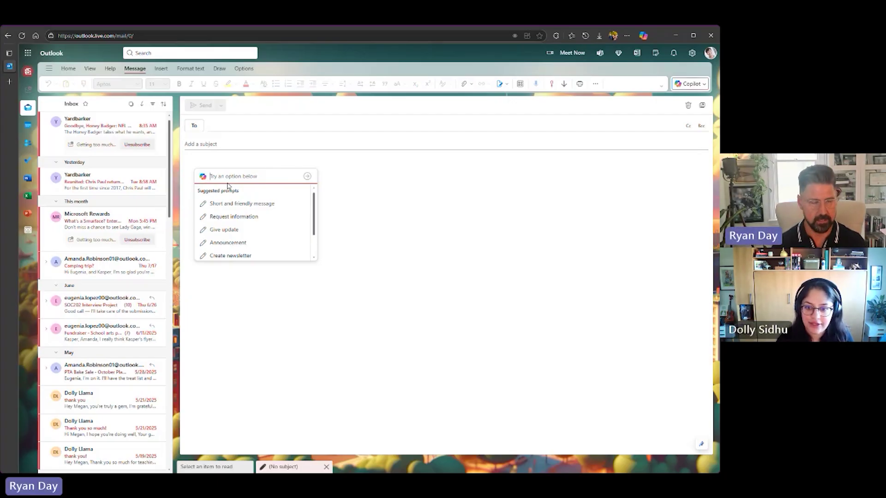
Ask Copilot for a Microsoft marketing manager application citing reporter work and Boys and Girls Clubs volunteering.
{"action": "type", "text": "Ask"}
{"action": "key", "text": "BackSpace"}
{"action": "key", "text": "BackSpace"}
{"action": "key", "text": "BackSpace"}
{"action": "type", "text": "Ty"}
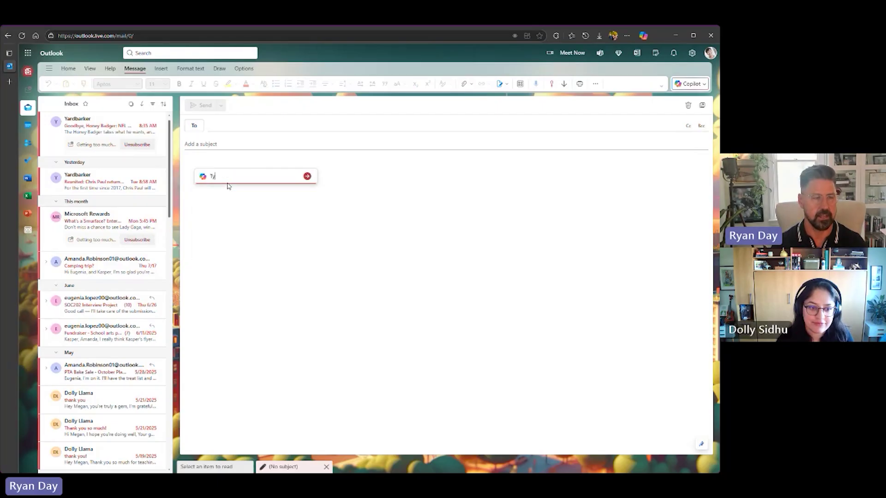
{"action": "type", "text": "pe up and e"}
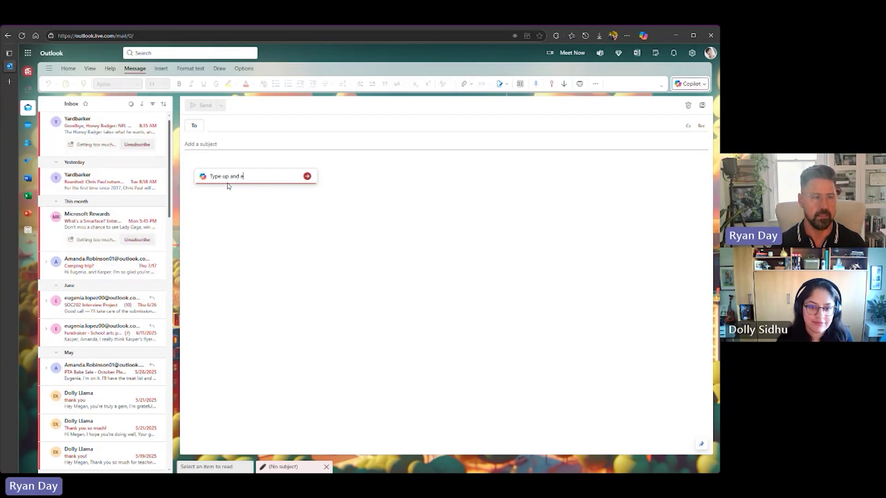
{"action": "type", "text": "mail for a marketing"}
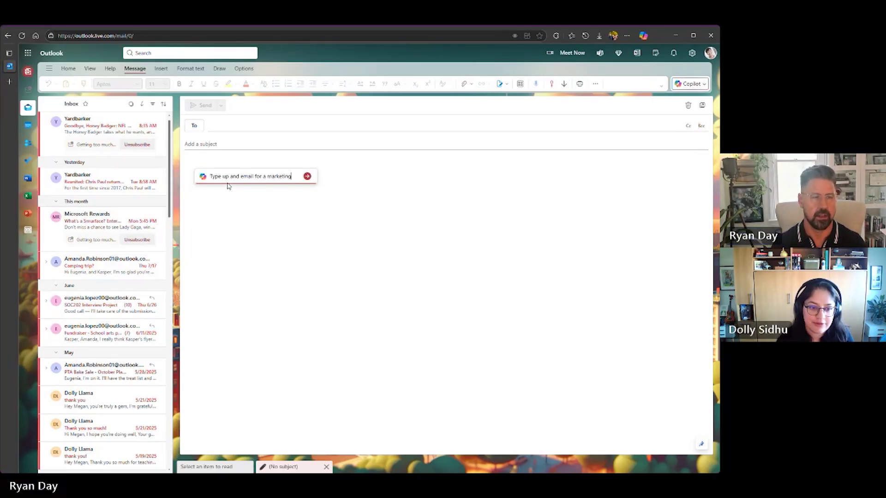
{"action": "type", "text": " manager job at"}
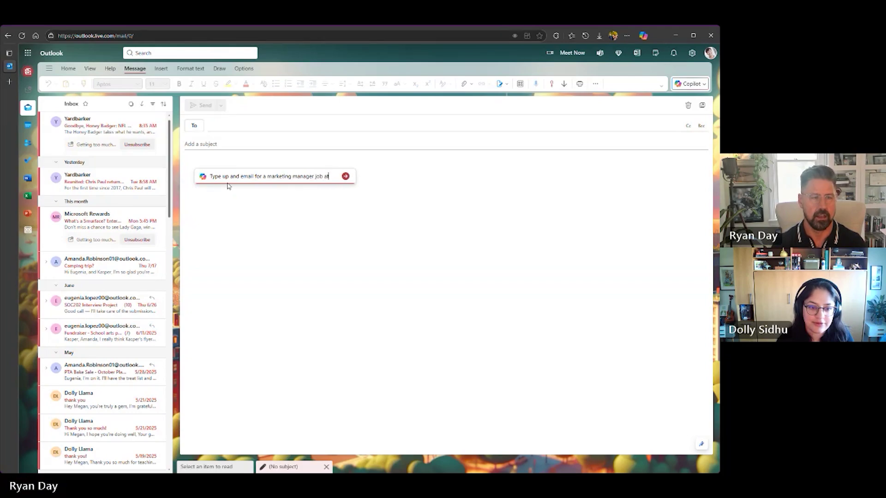
{"action": "type", "text": " Microsoft that I am "}
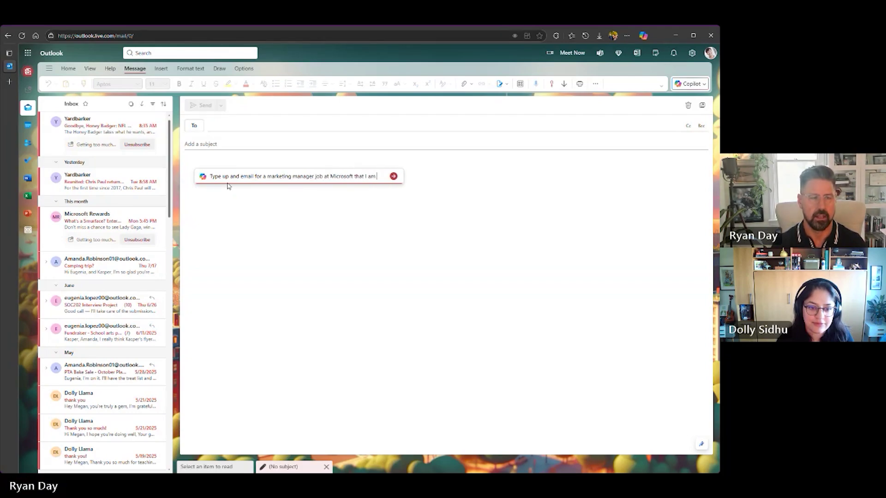
{"action": "type", "text": "interested in. Hig"}
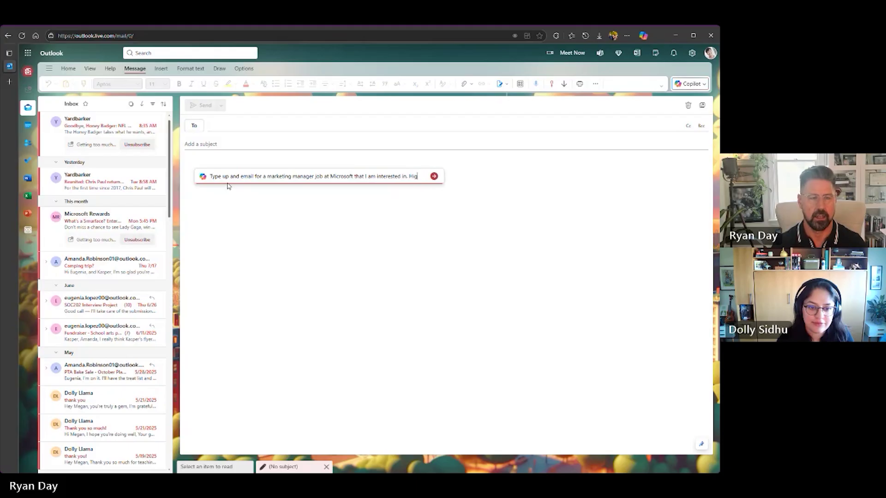
{"action": "type", "text": "hlight how I"}
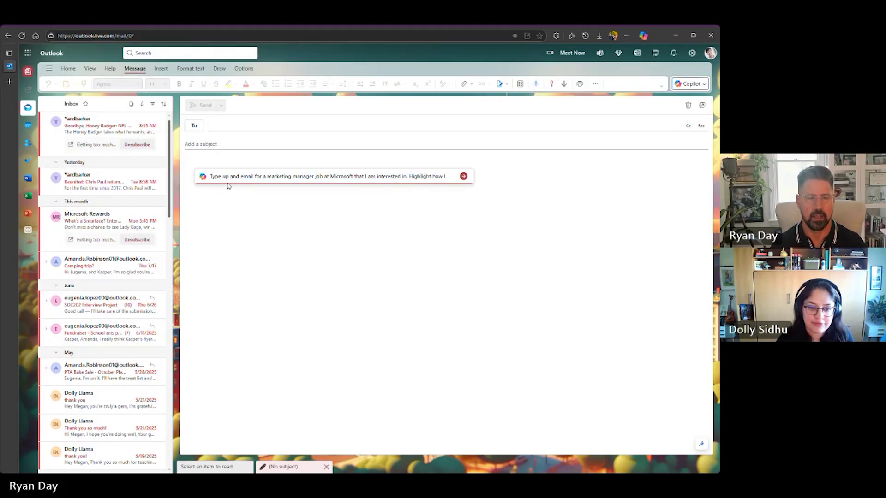
{"action": "type", "text": " was a reporter in teh past"}
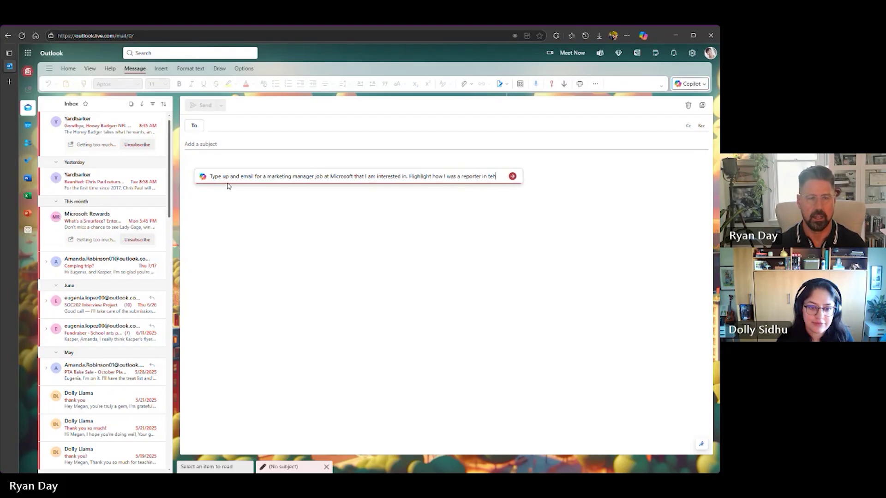
{"action": "key", "text": "BackSpace"}
{"action": "key", "text": "BackSpace"}
{"action": "key", "text": "BackSpace"}
{"action": "key", "text": "BackSpace"}
{"action": "key", "text": "BackSpace"}
{"action": "key", "text": "BackSpace"}
{"action": "key", "text": "BackSpace"}
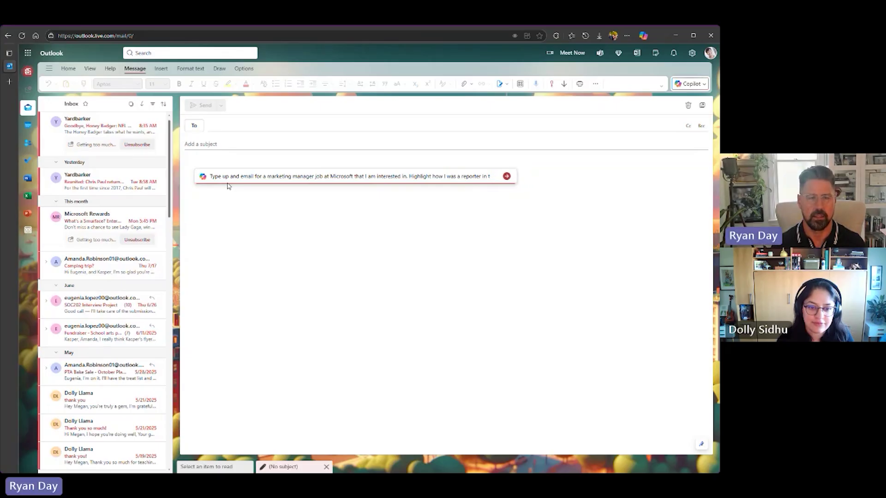
{"action": "type", "text": "he past as well as "}
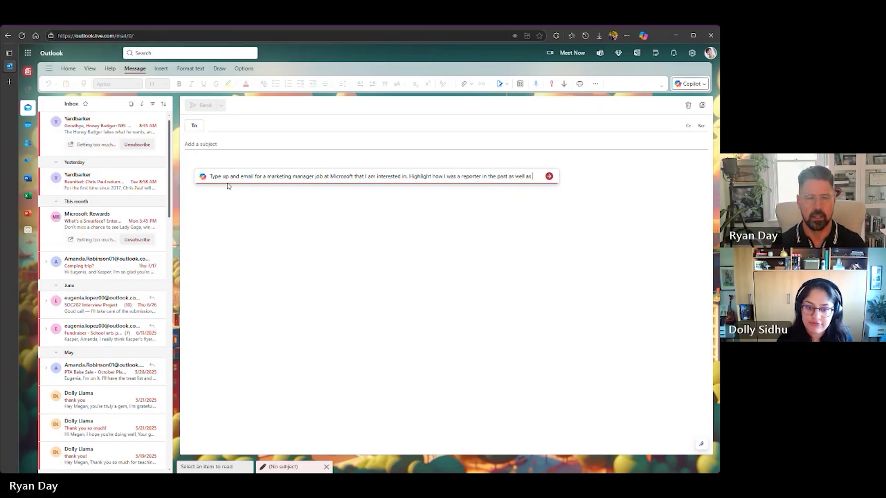
{"action": "type", "text": "my volunt"}
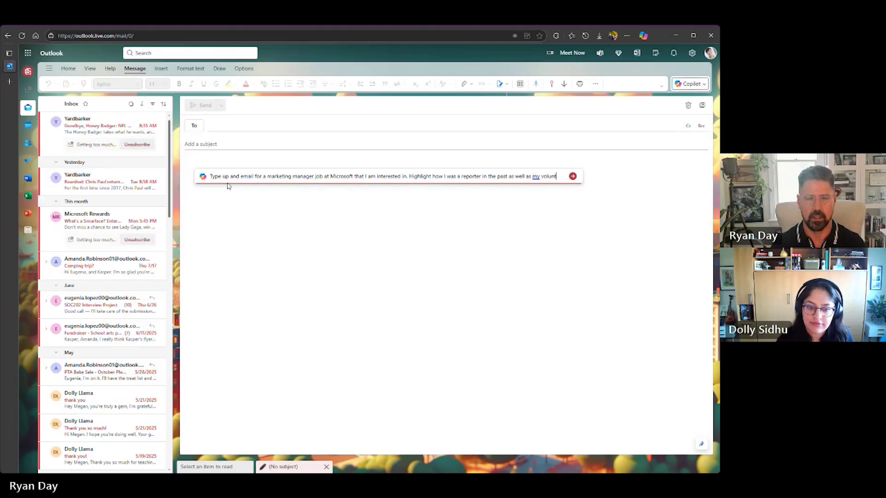
{"action": "type", "text": "eer work at the"}
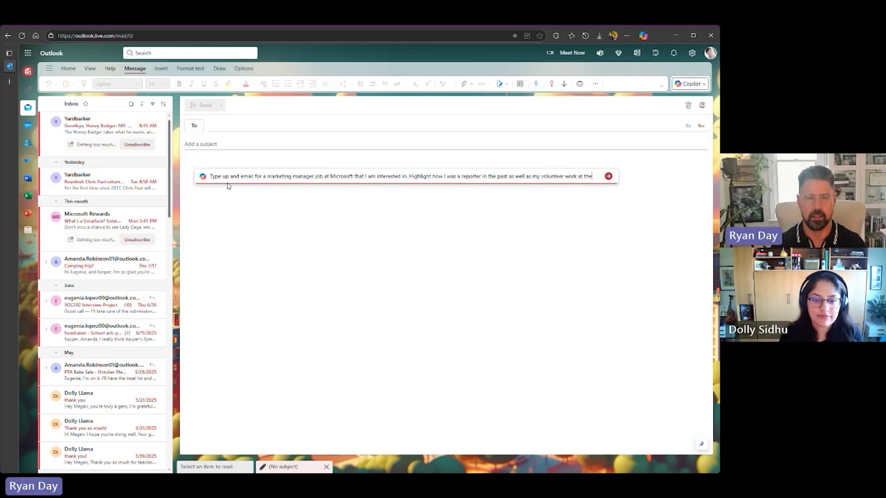
{"action": "type", "text": " boys and g"}
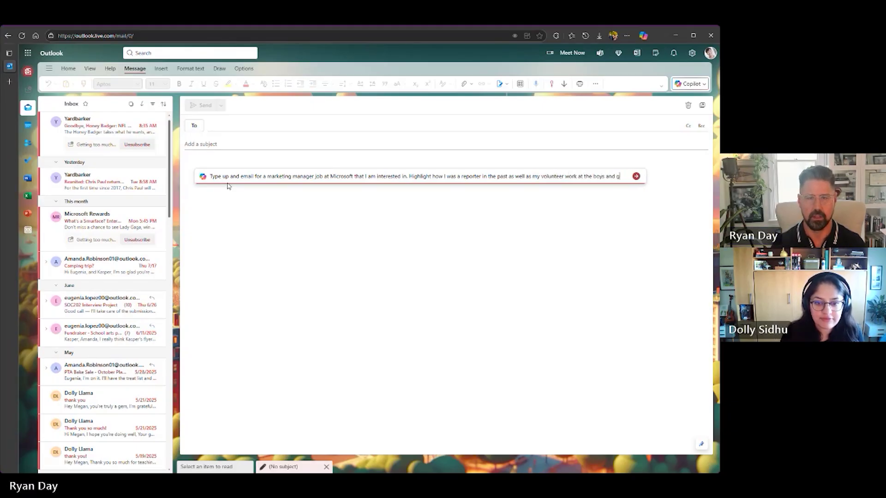
{"action": "type", "text": "irls clubs."}
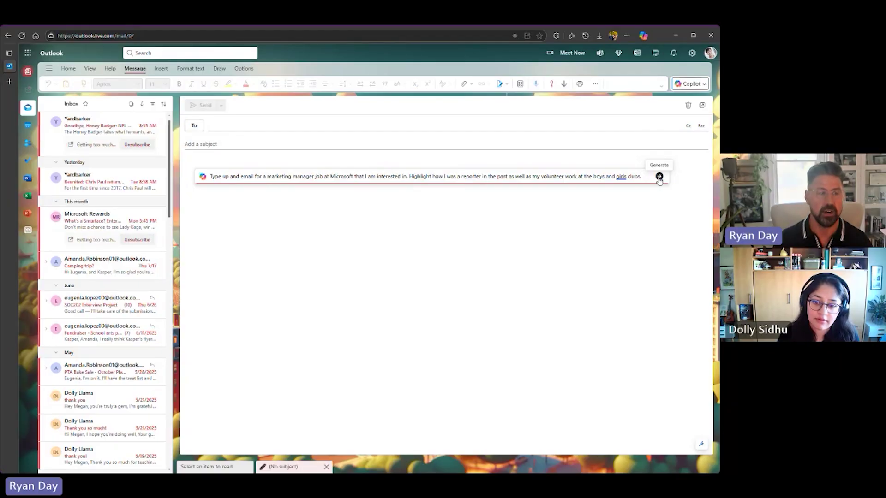
{"action": "left_click", "coordinate": [660, 180]}
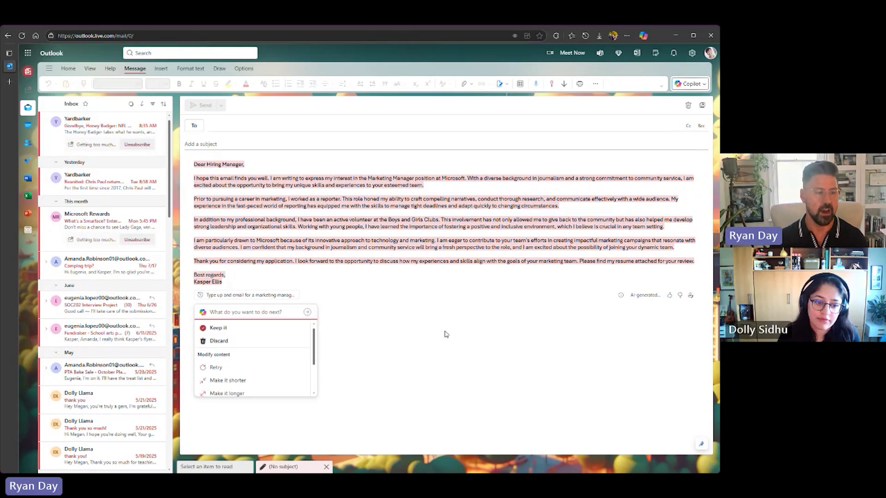
Look over Copilot's marketing manager application draft and keep it as the message body.
{"action": "scroll", "coordinate": [265, 386], "scroll_direction": "down", "scroll_amount": 2}
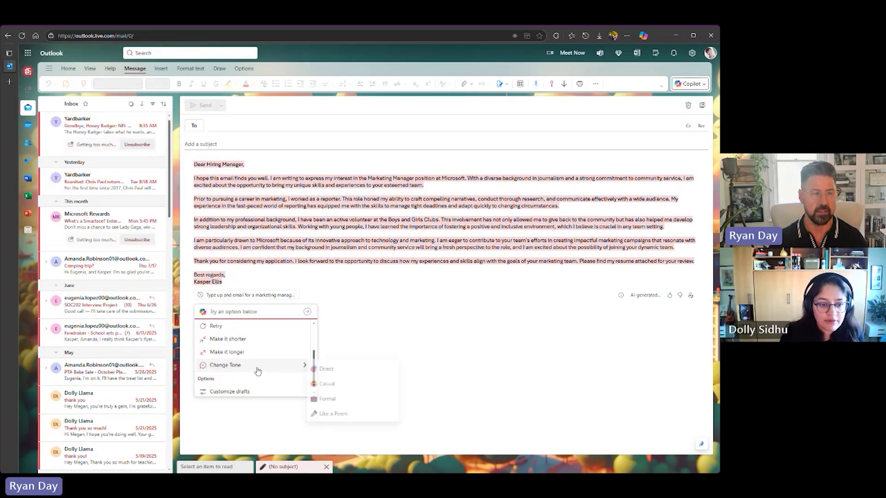
{"action": "scroll", "coordinate": [281, 372], "scroll_direction": "up", "scroll_amount": 3}
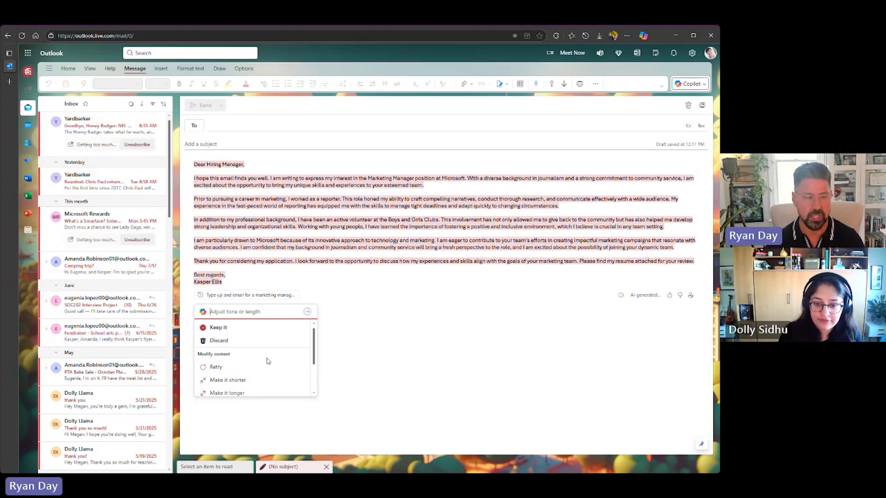
{"action": "left_click", "coordinate": [218, 327]}
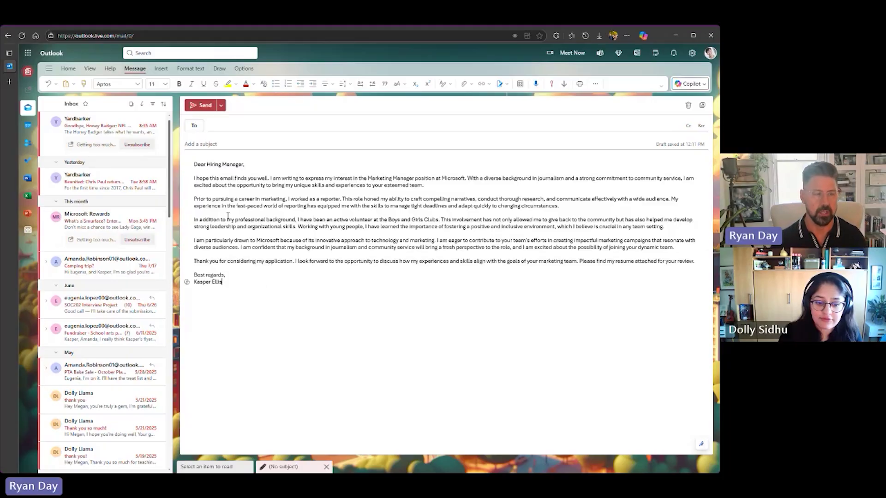
Replace the volunteering sentences with Copilot's Auto rewrite, then discard the application draft.
{"action": "left_click_drag", "start_coordinate": [231, 219], "coordinate": [253, 227]}
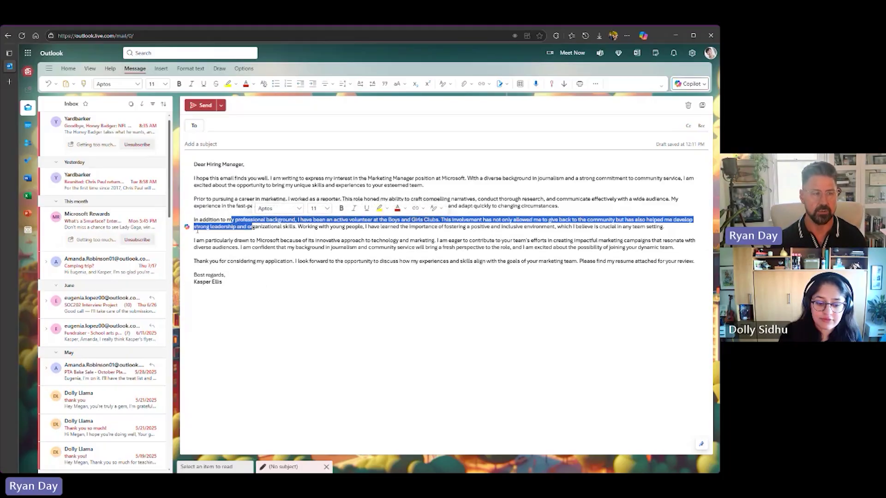
{"action": "left_click", "coordinate": [187, 228]}
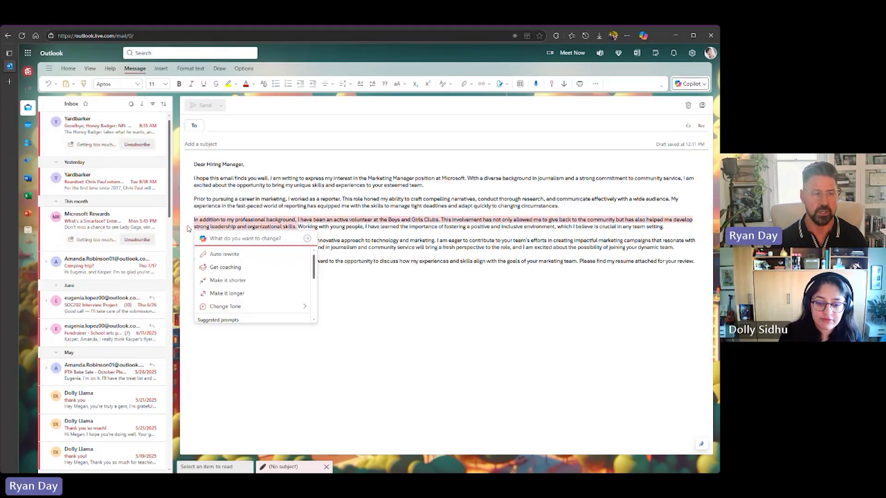
{"action": "left_click", "coordinate": [221, 255]}
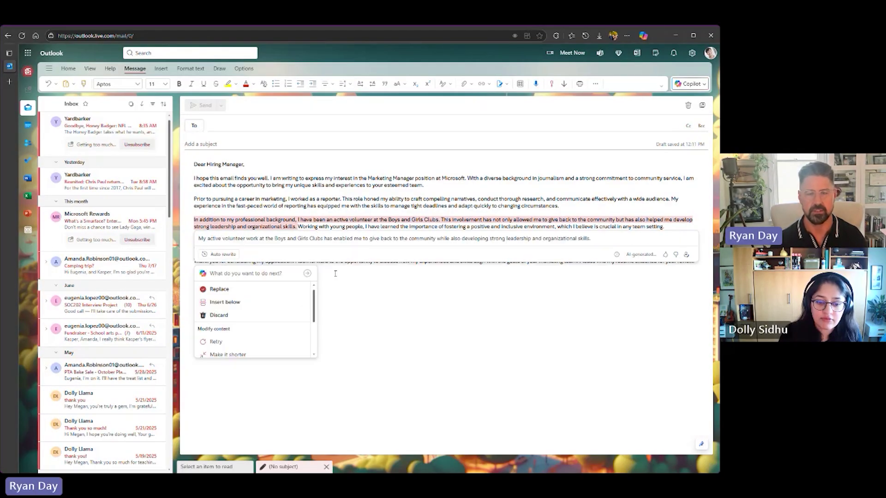
{"action": "left_click", "coordinate": [224, 290]}
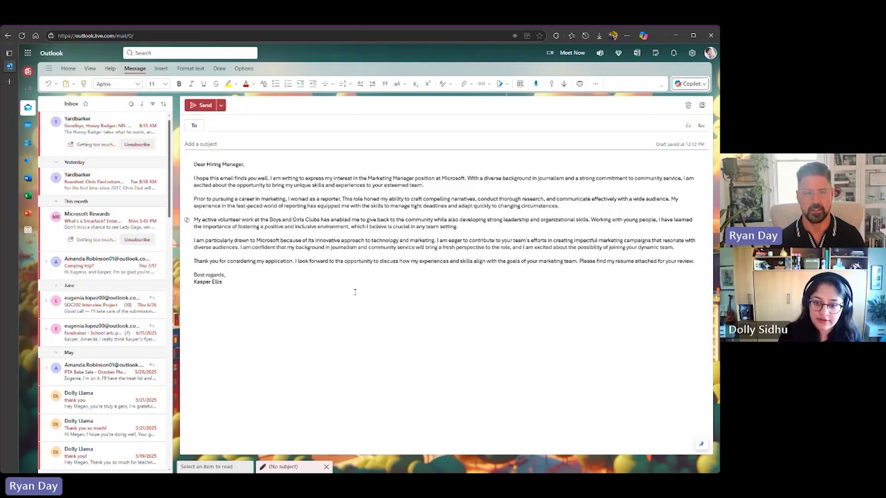
{"action": "left_click", "coordinate": [688, 106]}
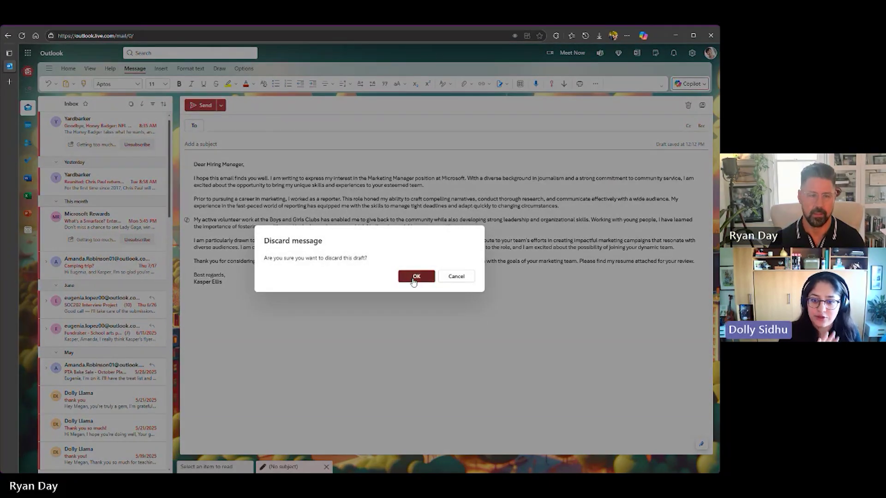
Confirm discarding the application draft and open the 'Camping trip?' conversation.
{"action": "left_click", "coordinate": [414, 278]}
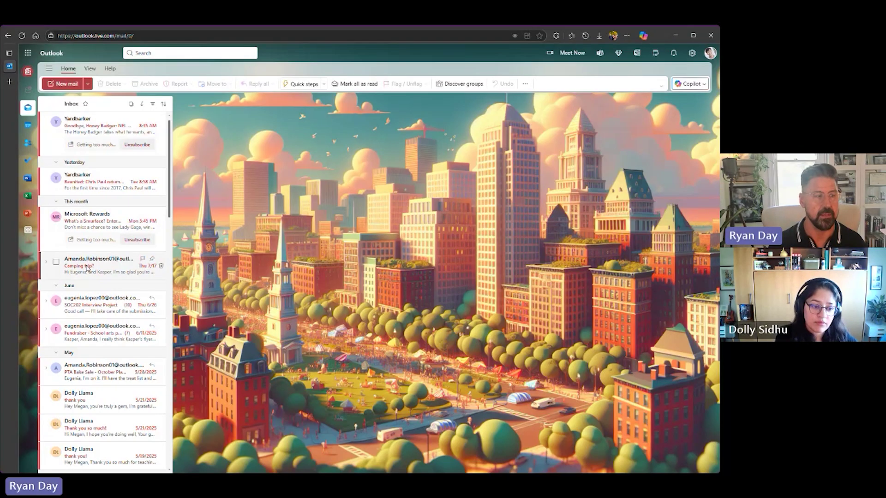
{"action": "left_click", "coordinate": [86, 268]}
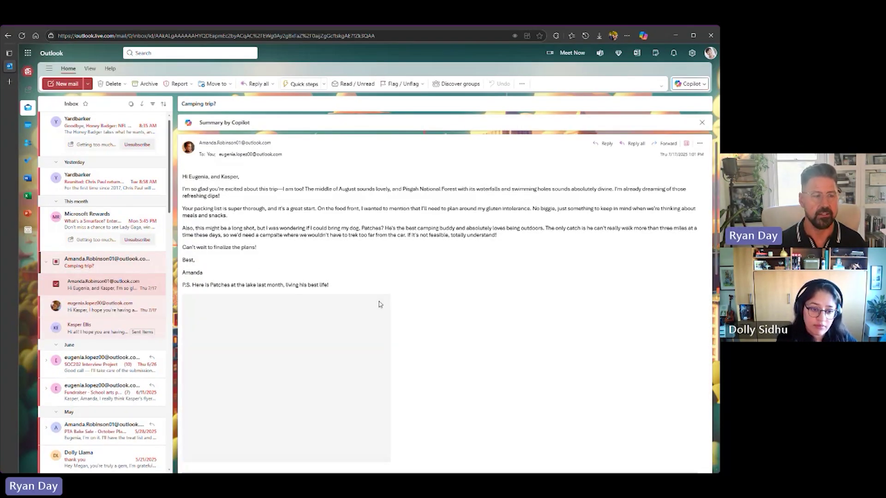
Read through the 'Camping trip?' thread and its dog photo, then request a Copilot summary.
{"action": "scroll", "coordinate": [379, 305], "scroll_direction": "down", "scroll_amount": 12}
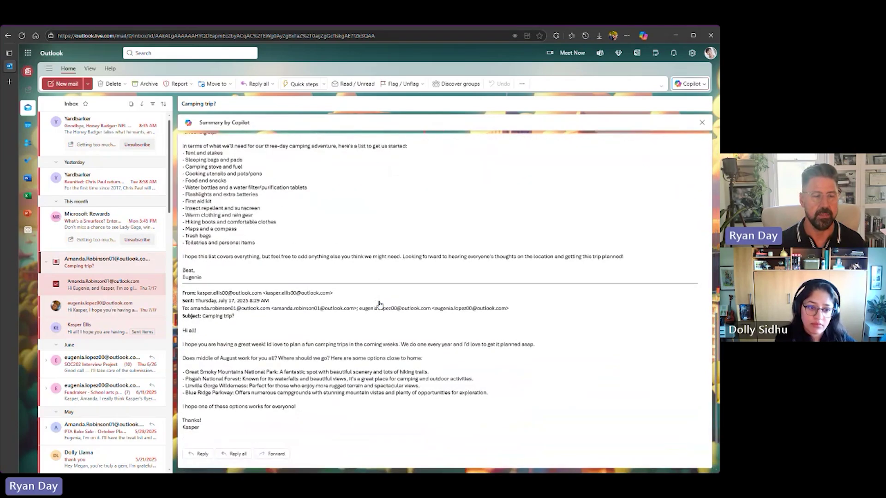
{"action": "scroll", "coordinate": [380, 304], "scroll_direction": "down", "scroll_amount": 1}
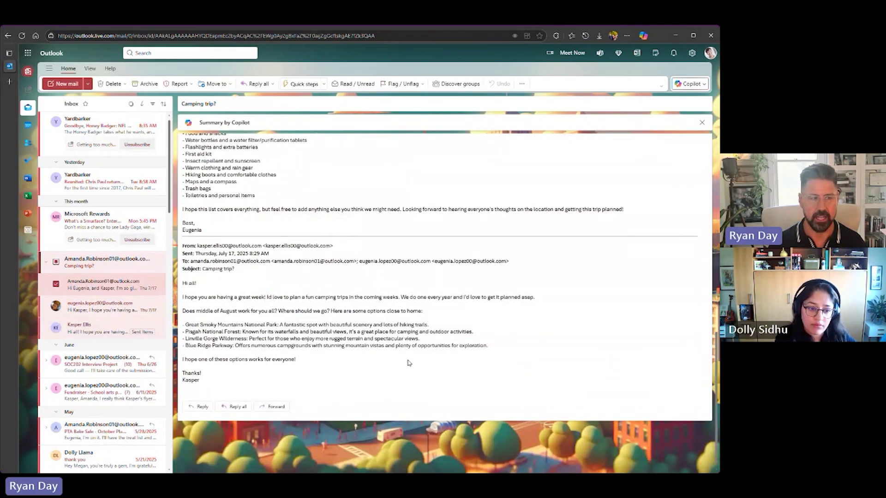
{"action": "scroll", "coordinate": [408, 363], "scroll_direction": "up", "scroll_amount": 6}
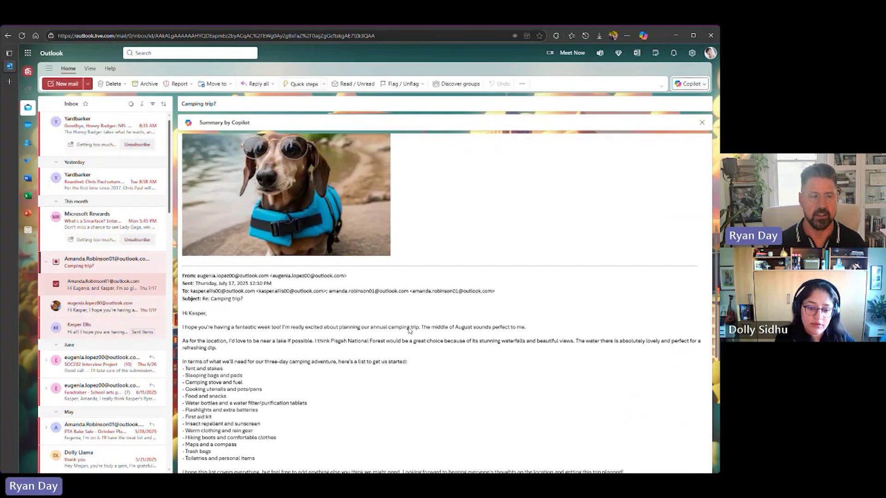
{"action": "scroll", "coordinate": [409, 330], "scroll_direction": "up", "scroll_amount": 3}
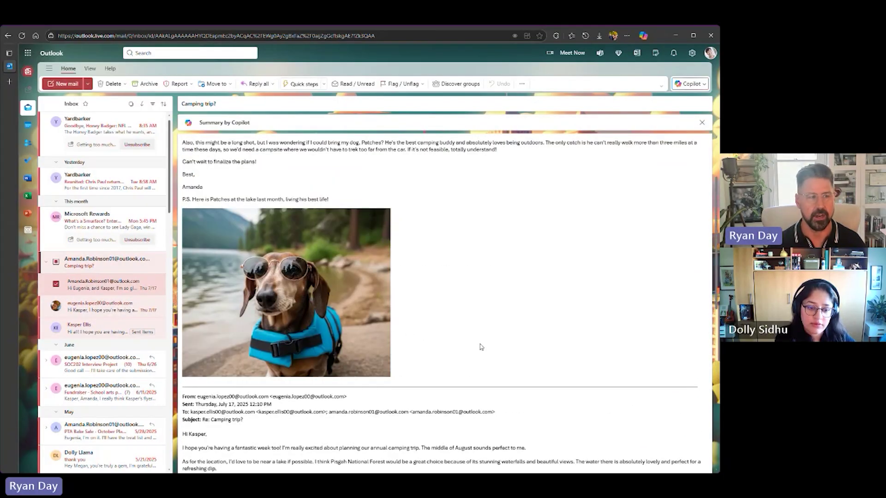
{"action": "scroll", "coordinate": [481, 347], "scroll_direction": "up", "scroll_amount": 3}
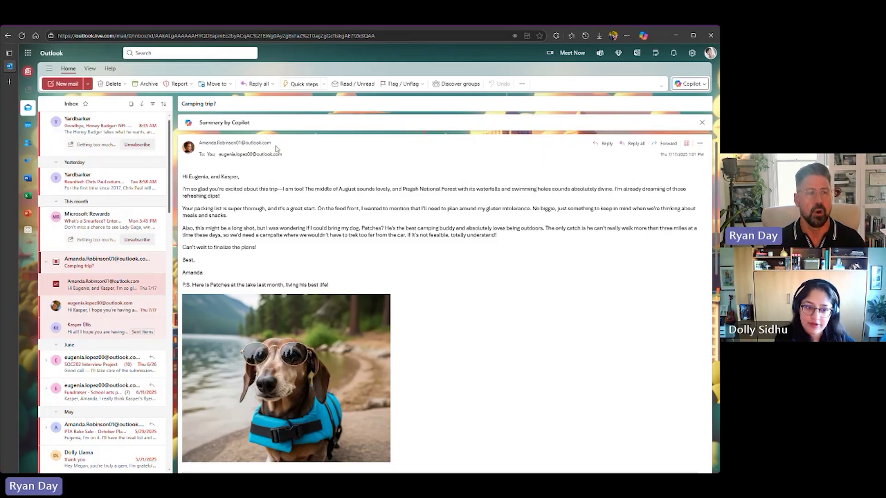
{"action": "left_click", "coordinate": [246, 125]}
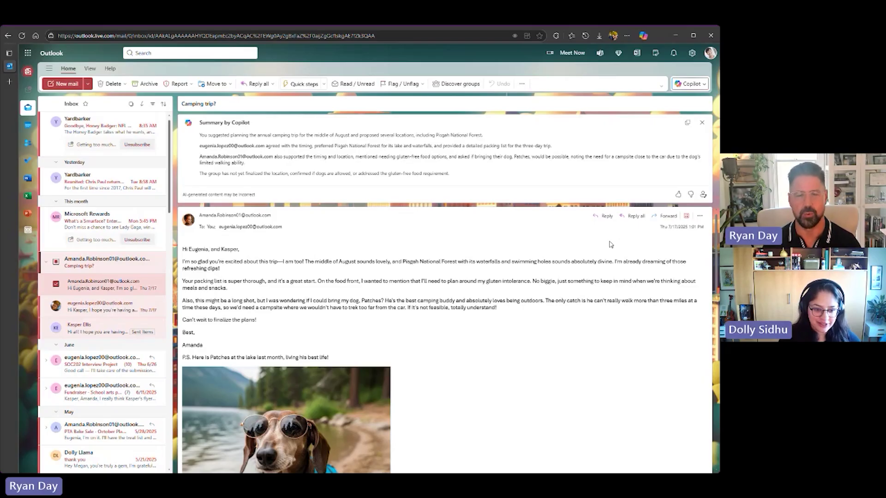
Reply to all with a greeting to the sender, asking if the dog must come and objecting to the extra food.
{"action": "left_click", "coordinate": [634, 217]}
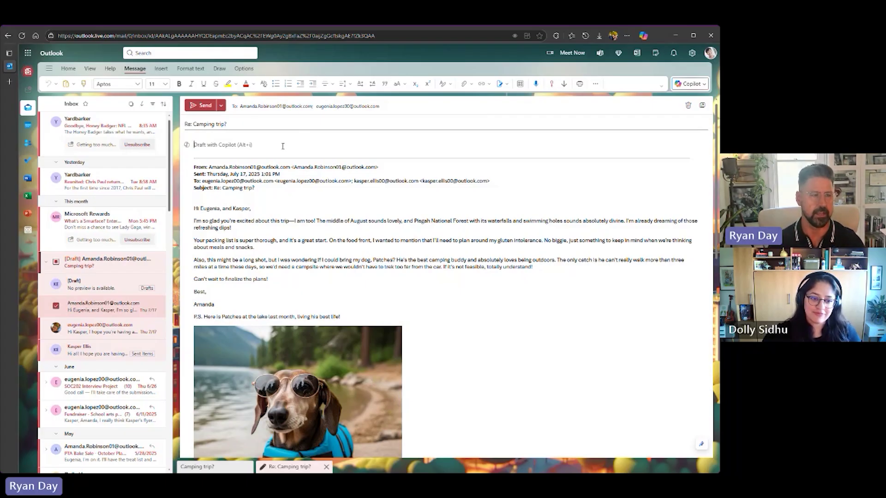
{"action": "type", "text": "Amandaa"}
{"action": "key", "text": "Return"}
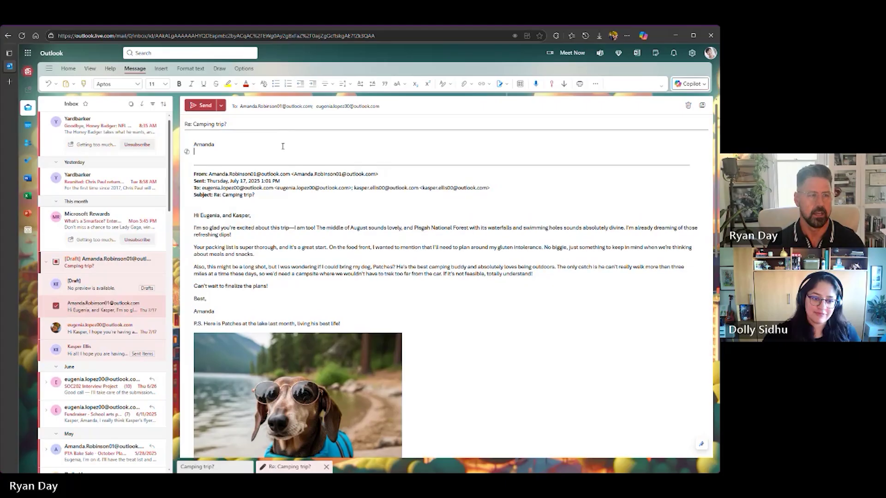
{"action": "key", "text": "Return"}
{"action": "type", "text": "Do you have to bring"}
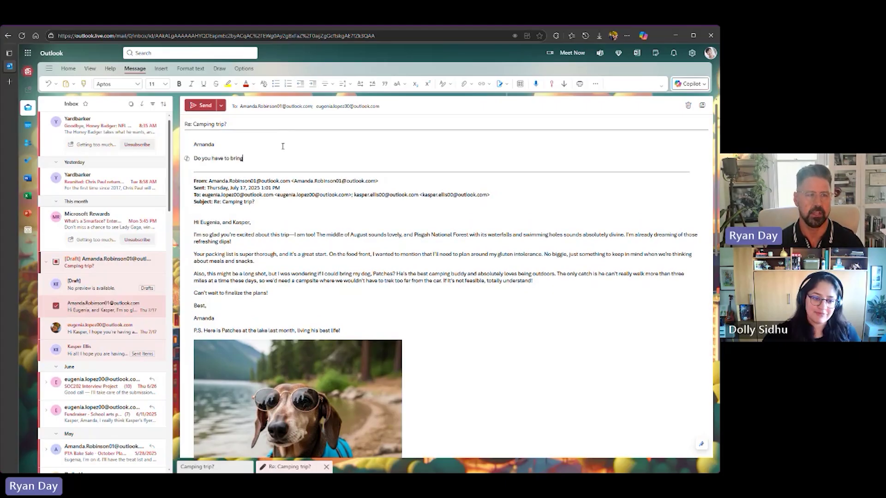
{"action": "type", "text": " the dog? I do"}
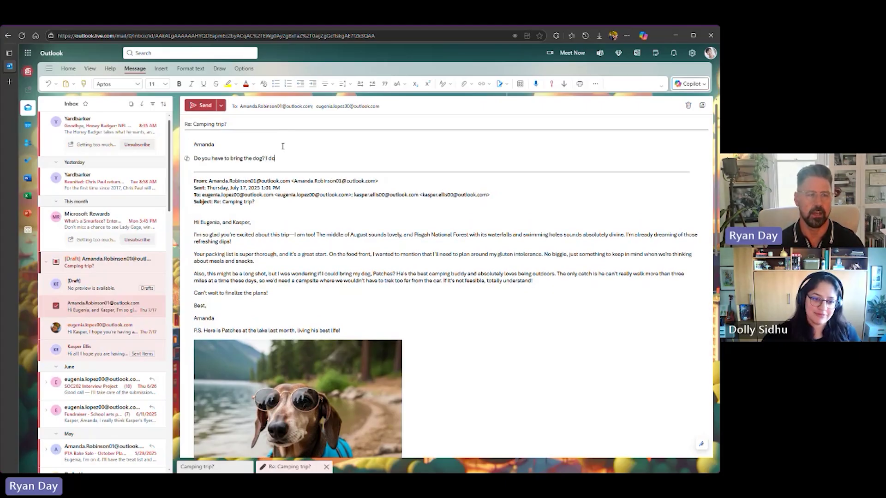
{"action": "key", "text": "BackSpace"}
{"action": "key", "text": "BackSpace"}
{"action": "type", "text": "worry about him g"}
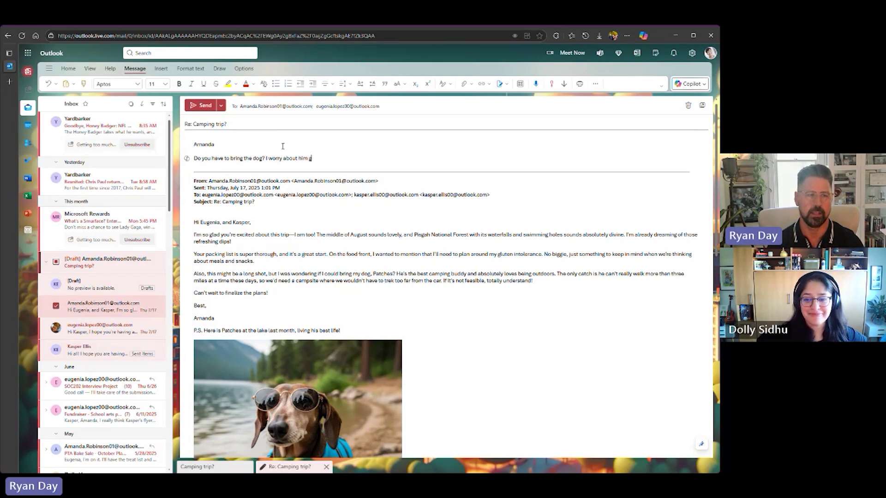
{"action": "type", "text": "etting lost. Al"}
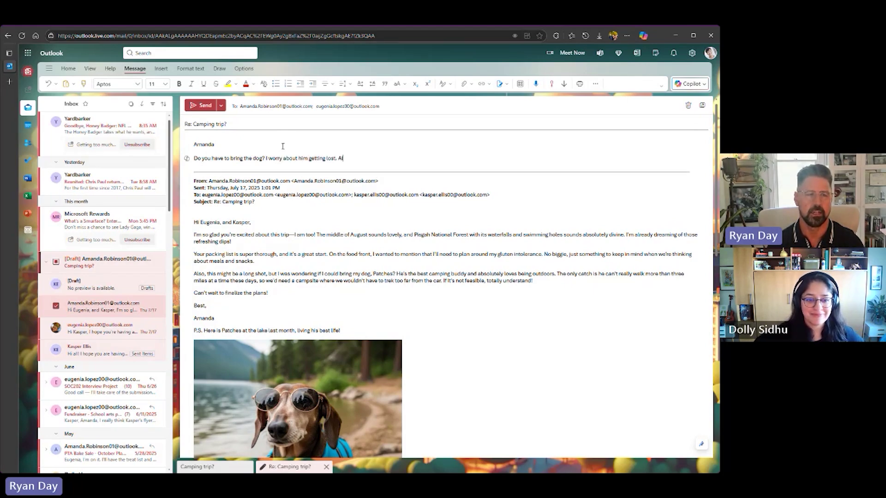
{"action": "type", "text": "so, that is a lot"}
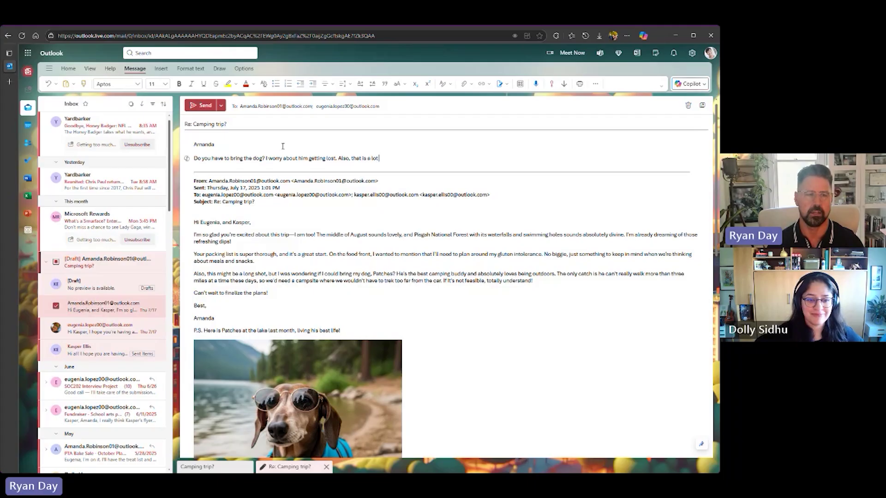
{"action": "type", "text": " of extra food, can "}
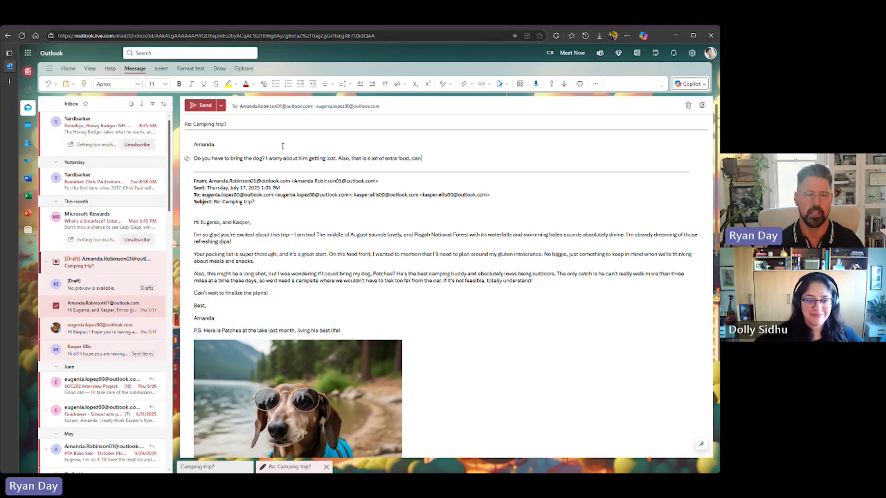
{"action": "type", "text": "you tough it out?"}
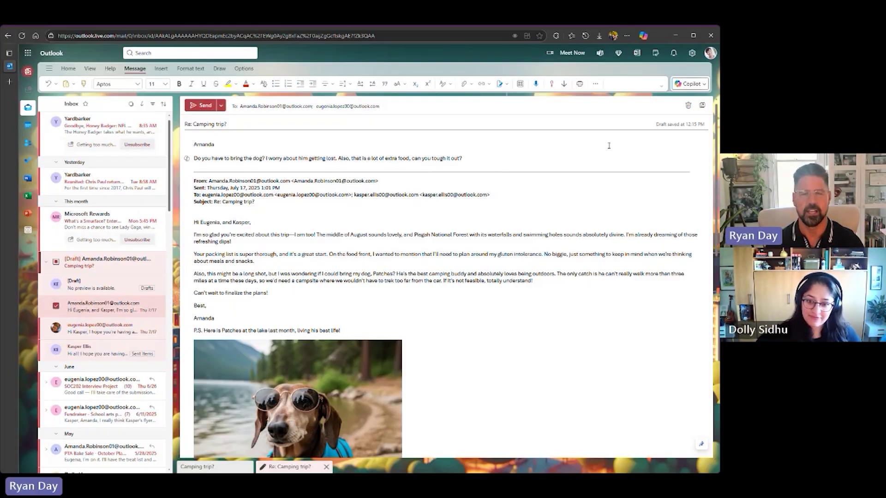
{"action": "left_click", "coordinate": [701, 87]}
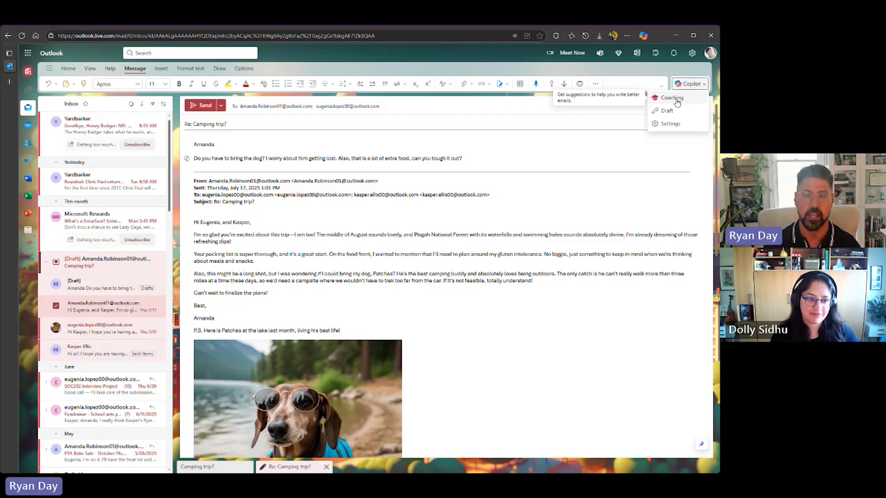
Ask Copilot for coaching on the reply draft.
{"action": "left_click", "coordinate": [677, 100]}
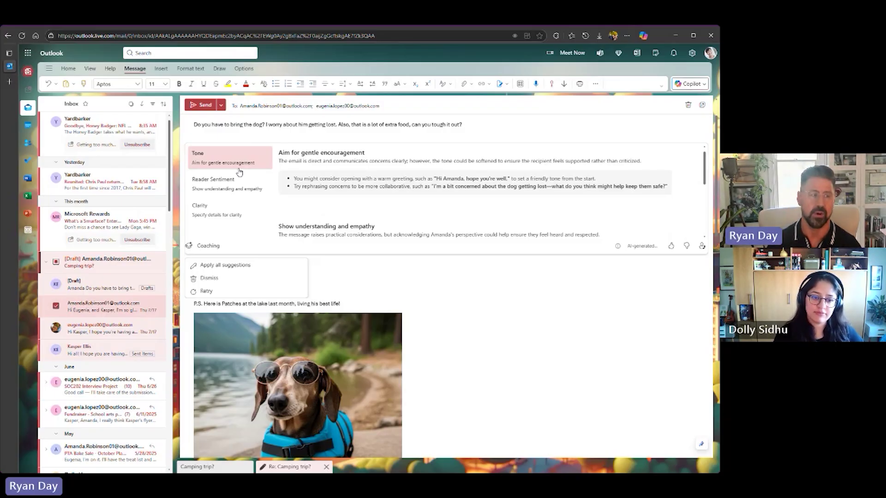
Review Copilot's Reader Sentiment and Clarity suggestions for the reply.
{"action": "left_click", "coordinate": [248, 190]}
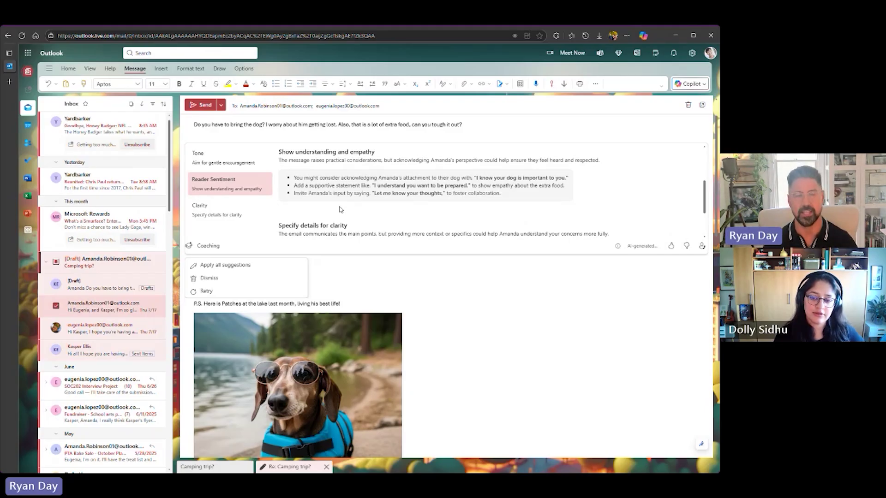
{"action": "left_click", "coordinate": [221, 219]}
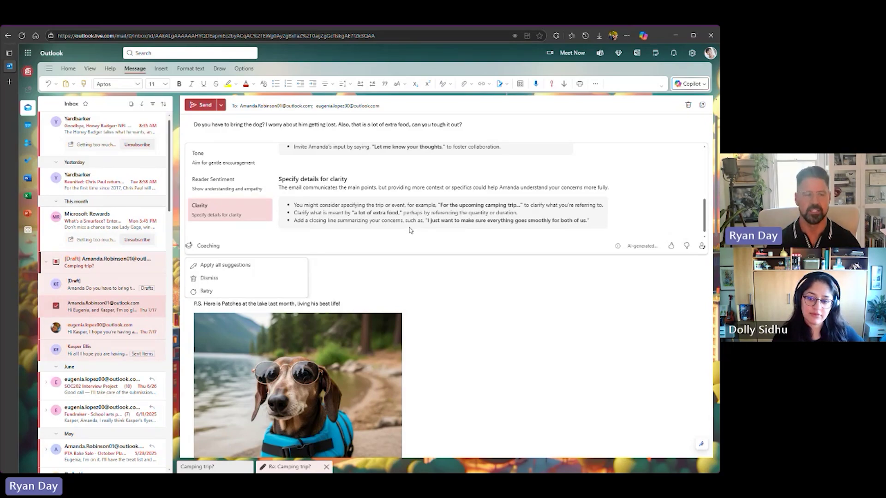
Apply all Copilot coaching suggestions, send the rewritten reply, and start a blank new message.
{"action": "left_click", "coordinate": [247, 267]}
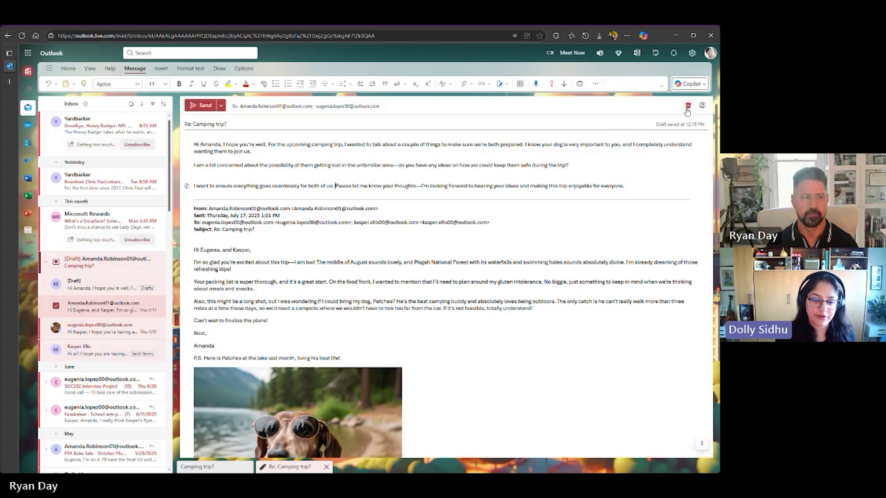
{"action": "left_click", "coordinate": [200, 105]}
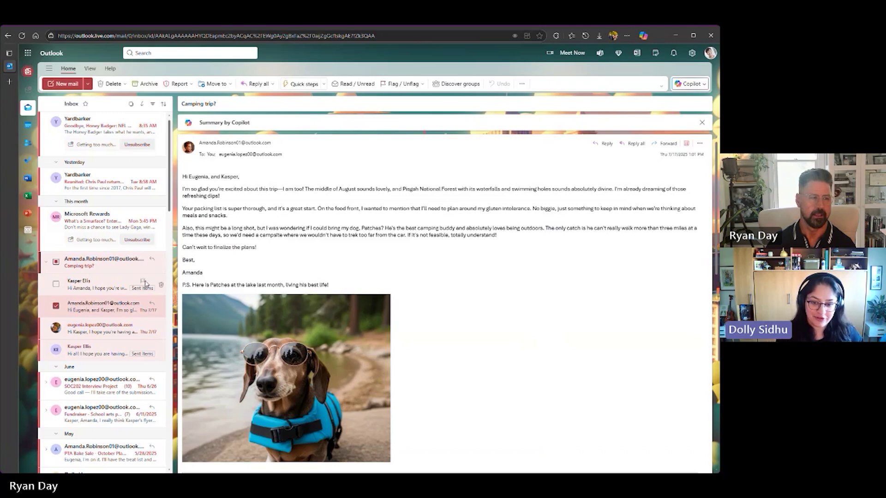
{"action": "left_click", "coordinate": [65, 85]}
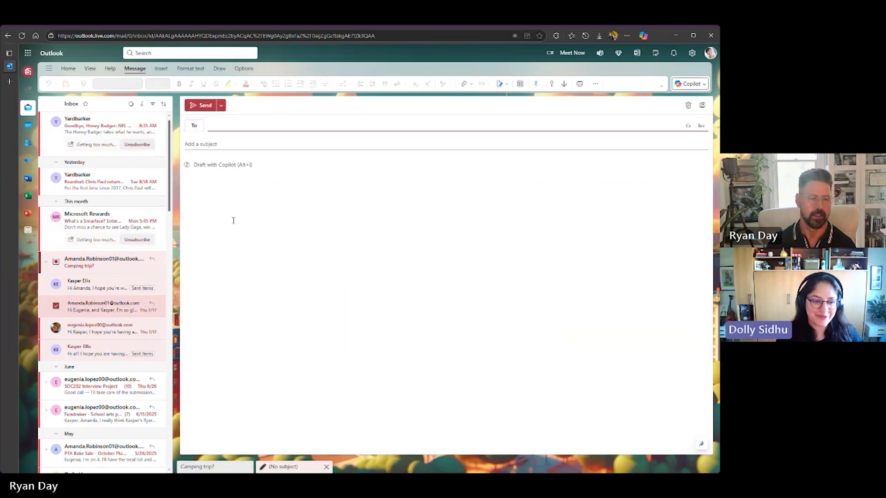
Discard the (No subject) draft and dismiss the Copilot summary on the 'Camping trip?' email.
{"action": "left_click", "coordinate": [326, 467]}
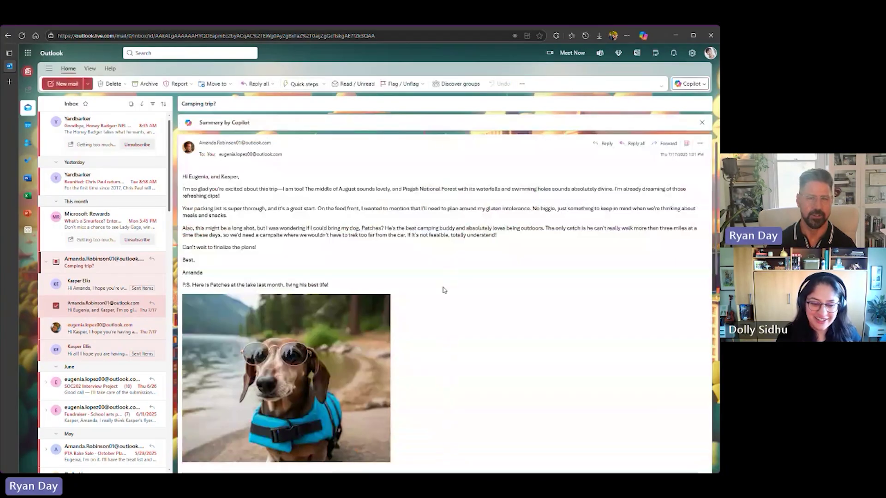
{"action": "left_click", "coordinate": [702, 124]}
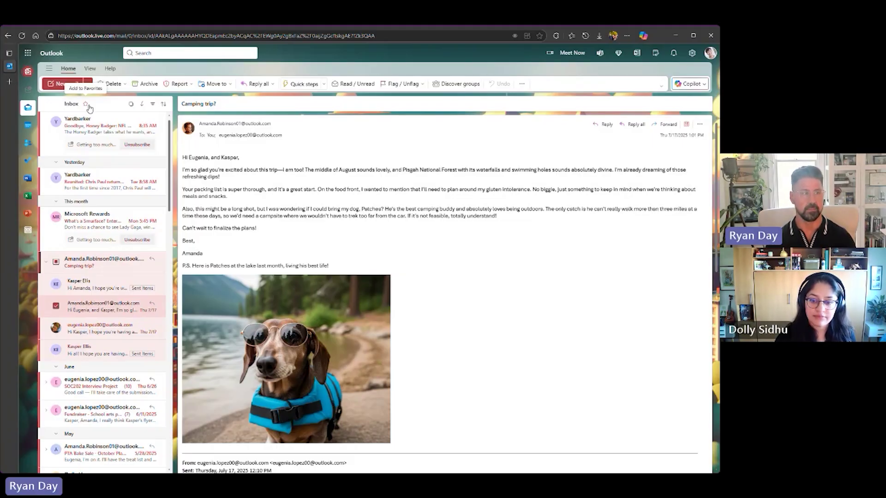
Go to the General > Appearance page of Outlook Settings from View settings.
{"action": "left_click", "coordinate": [90, 70]}
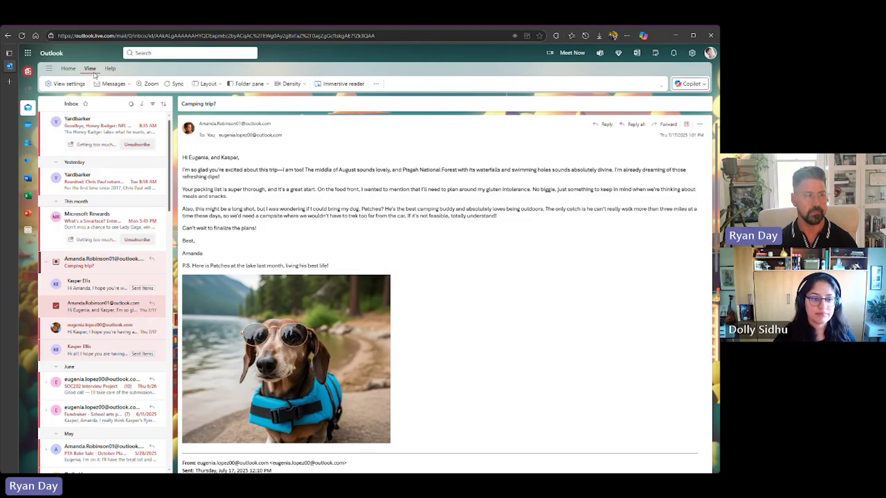
{"action": "left_click", "coordinate": [74, 85]}
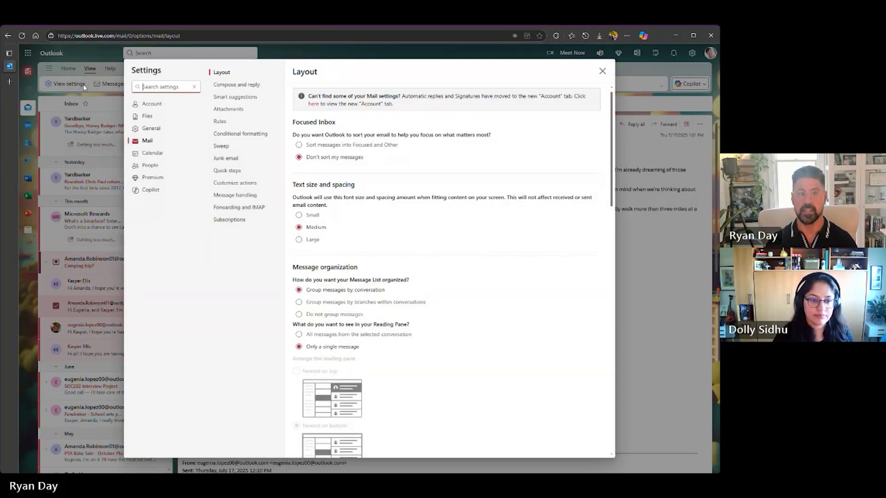
{"action": "left_click", "coordinate": [136, 131]}
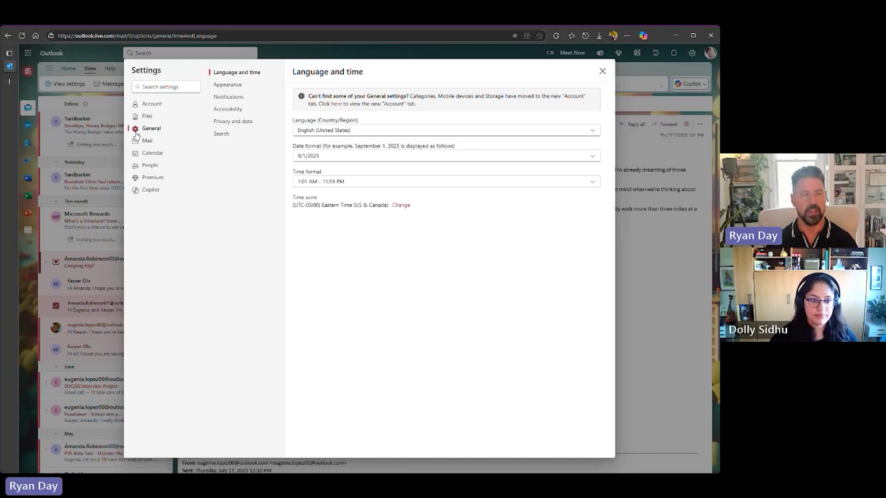
{"action": "left_click", "coordinate": [229, 87]}
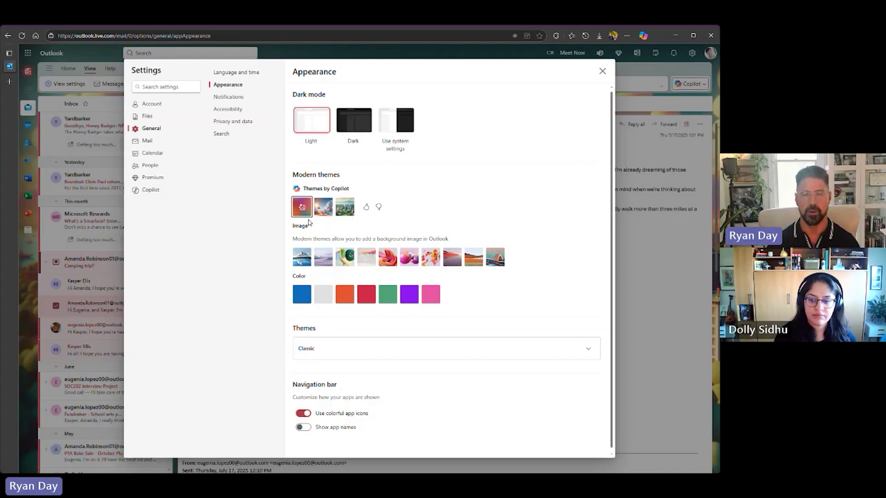
Start a Copilot custom theme based on Location, with Dublin as the city.
{"action": "left_click", "coordinate": [302, 207]}
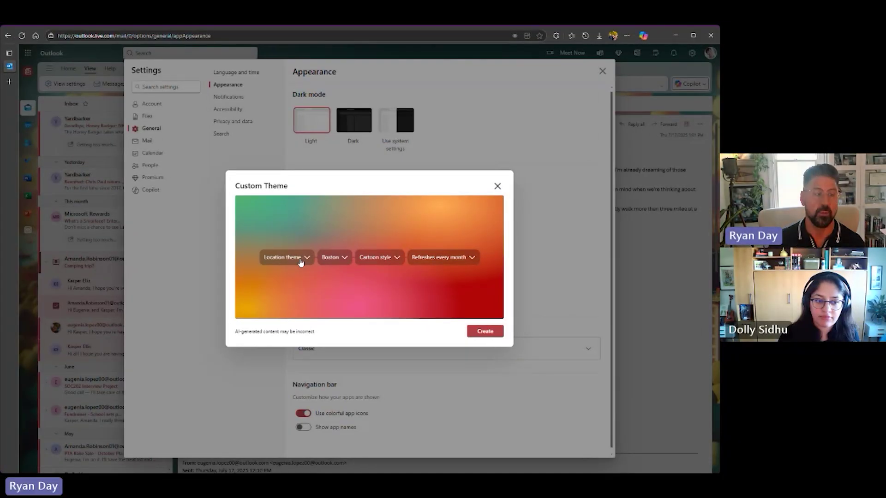
{"action": "left_click", "coordinate": [300, 262]}
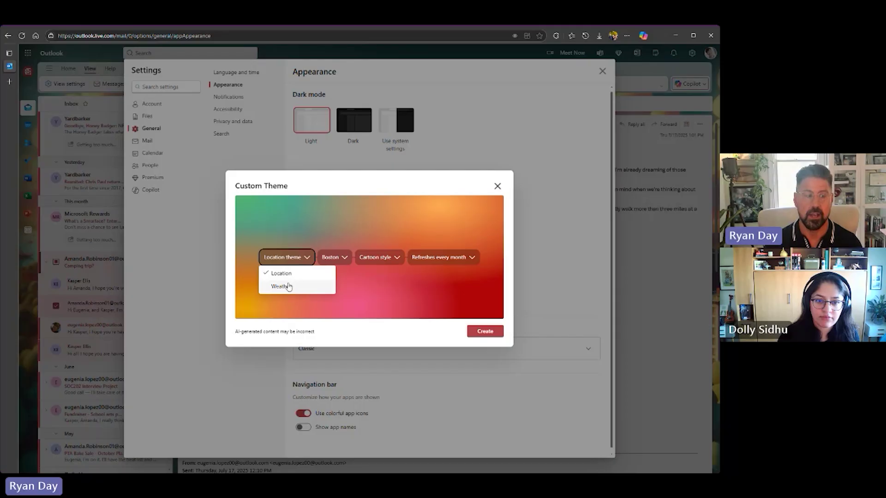
{"action": "left_click", "coordinate": [285, 275]}
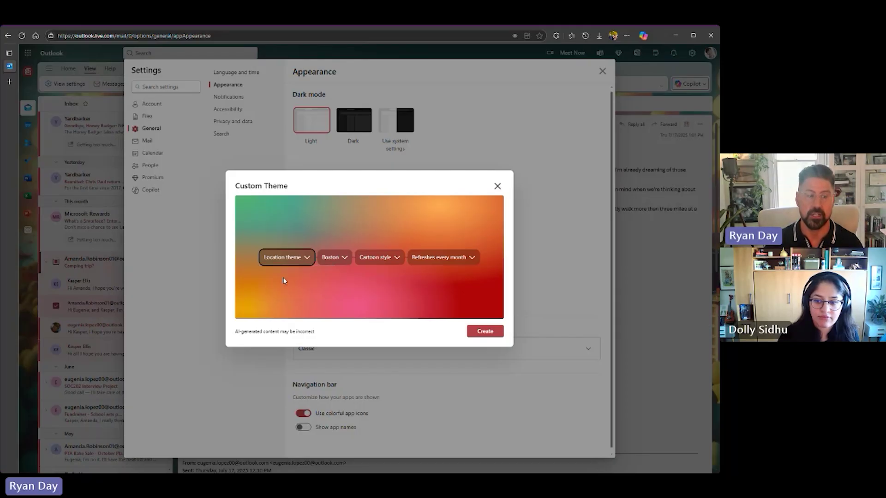
{"action": "left_click", "coordinate": [341, 260]}
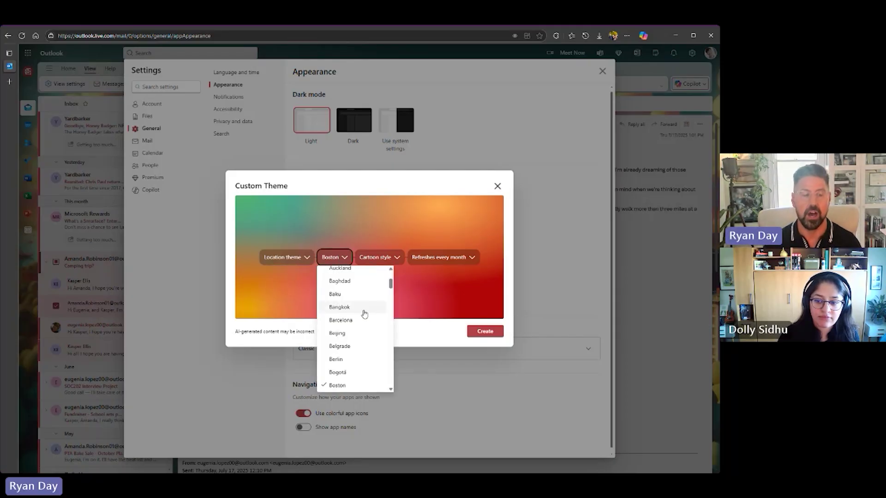
{"action": "scroll", "coordinate": [363, 313], "scroll_direction": "down", "scroll_amount": 3}
{"action": "scroll", "coordinate": [365, 313], "scroll_direction": "up", "scroll_amount": 5}
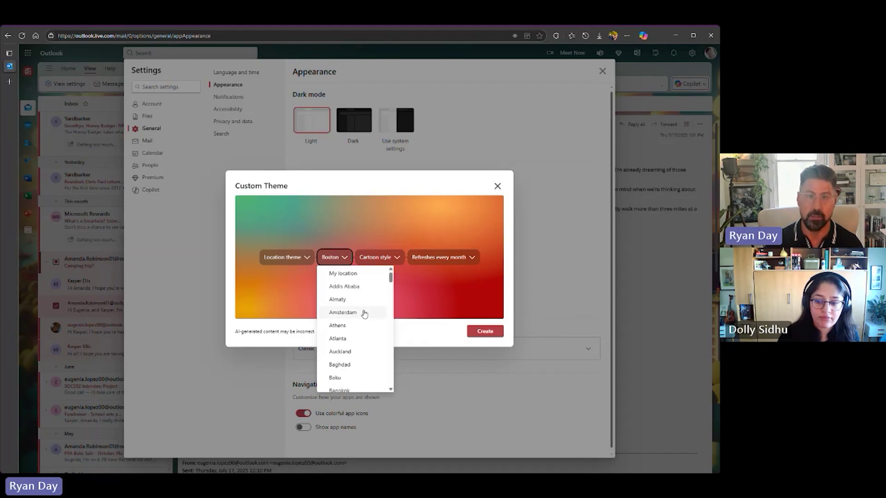
{"action": "scroll", "coordinate": [365, 314], "scroll_direction": "down", "scroll_amount": 3}
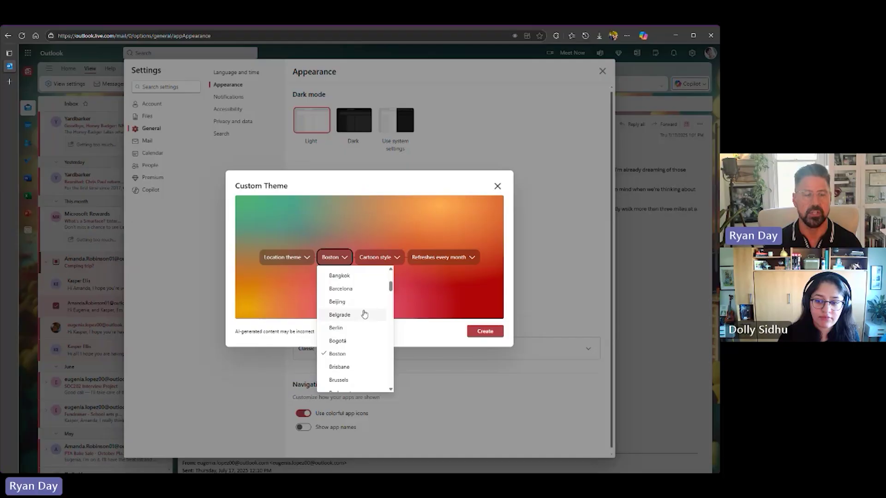
{"action": "scroll", "coordinate": [365, 314], "scroll_direction": "down", "scroll_amount": 6}
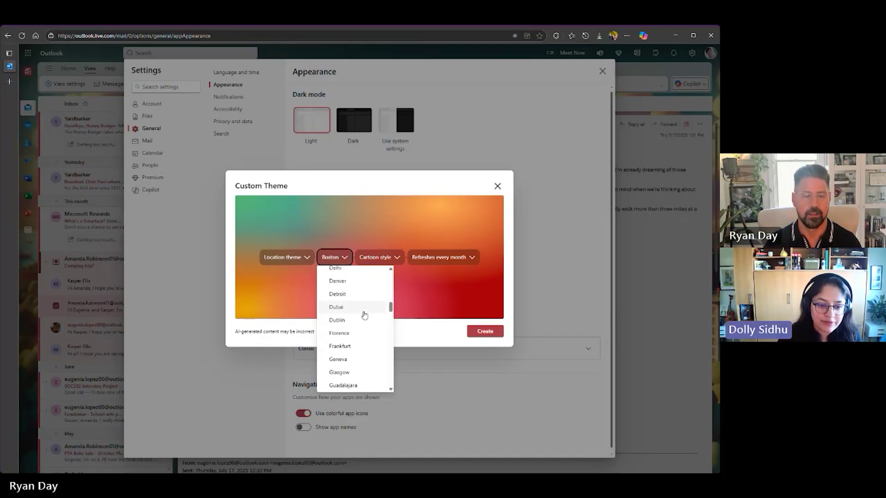
{"action": "scroll", "coordinate": [363, 314], "scroll_direction": "up", "scroll_amount": 3}
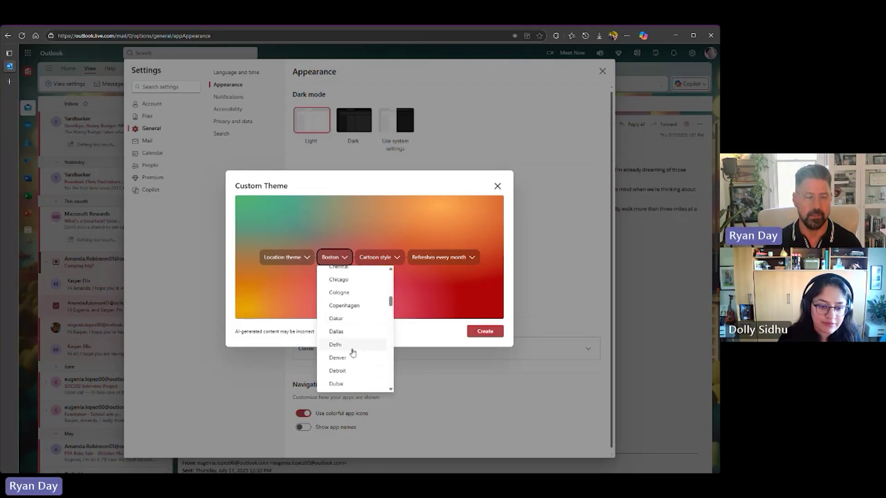
{"action": "scroll", "coordinate": [354, 358], "scroll_direction": "down", "scroll_amount": 1}
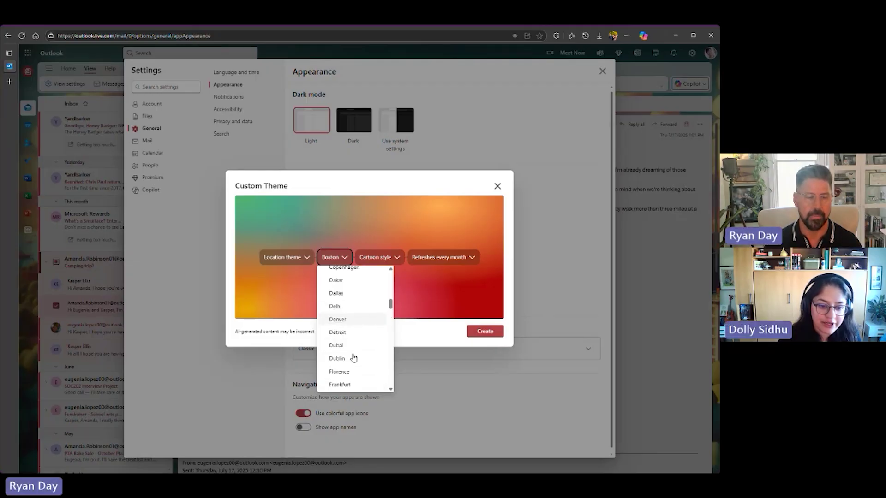
{"action": "left_click", "coordinate": [353, 359]}
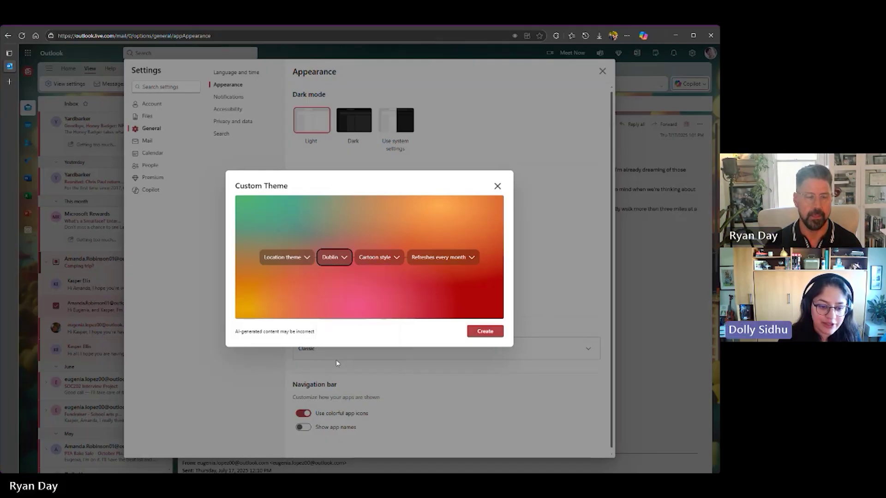
Set the theme's image style to Realistic and create the Dublin theme image.
{"action": "left_click", "coordinate": [384, 265]}
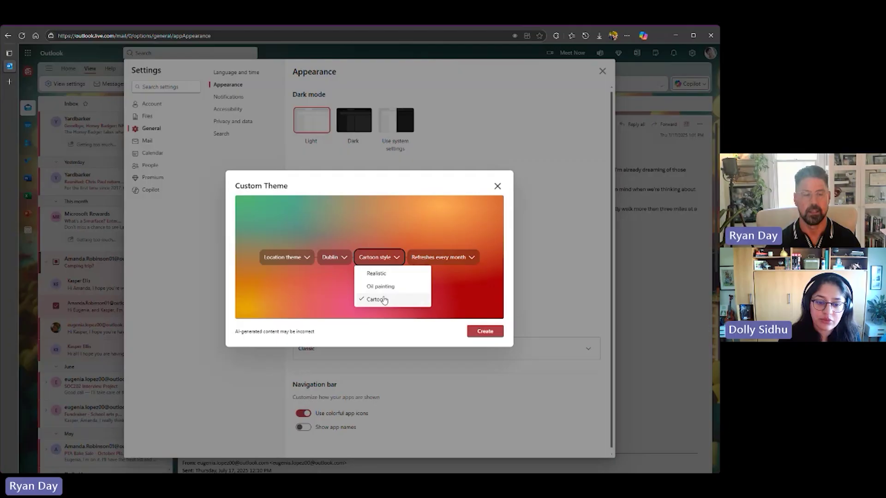
{"action": "left_click", "coordinate": [377, 273]}
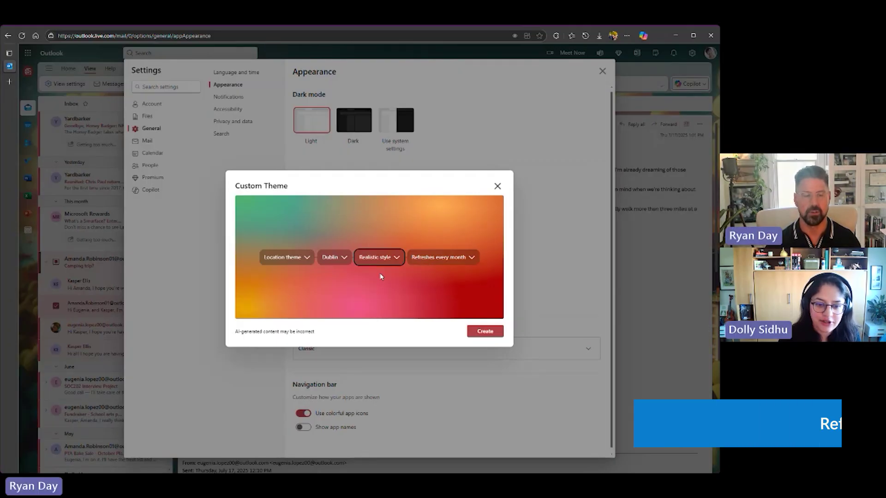
{"action": "left_click", "coordinate": [485, 335]}
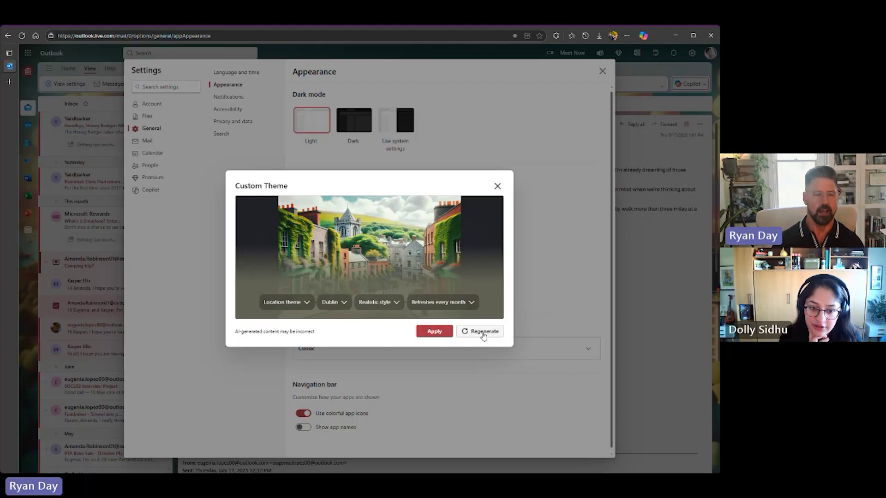
Apply the generated realistic Dublin theme and close Settings to return to mail.
{"action": "left_click", "coordinate": [432, 336]}
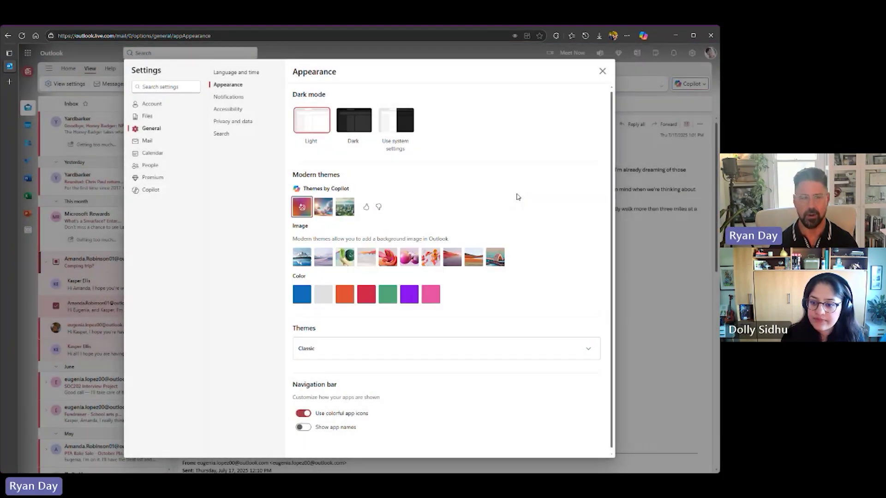
{"action": "left_click", "coordinate": [602, 72]}
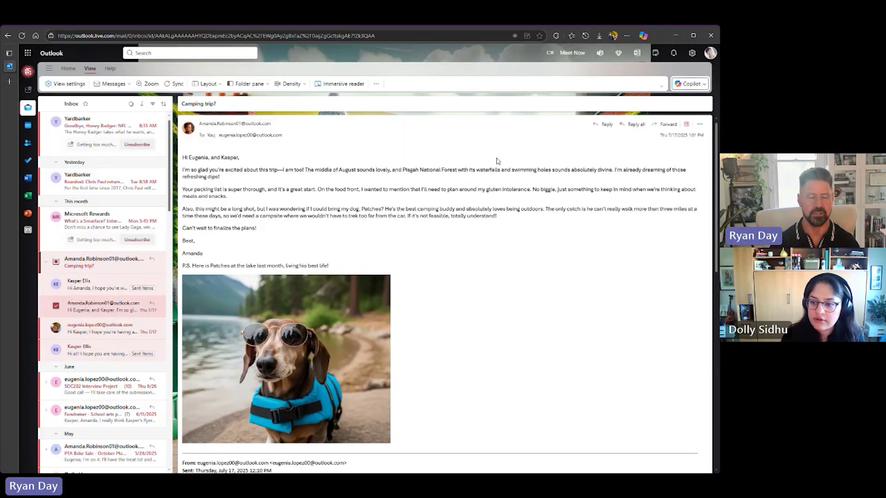